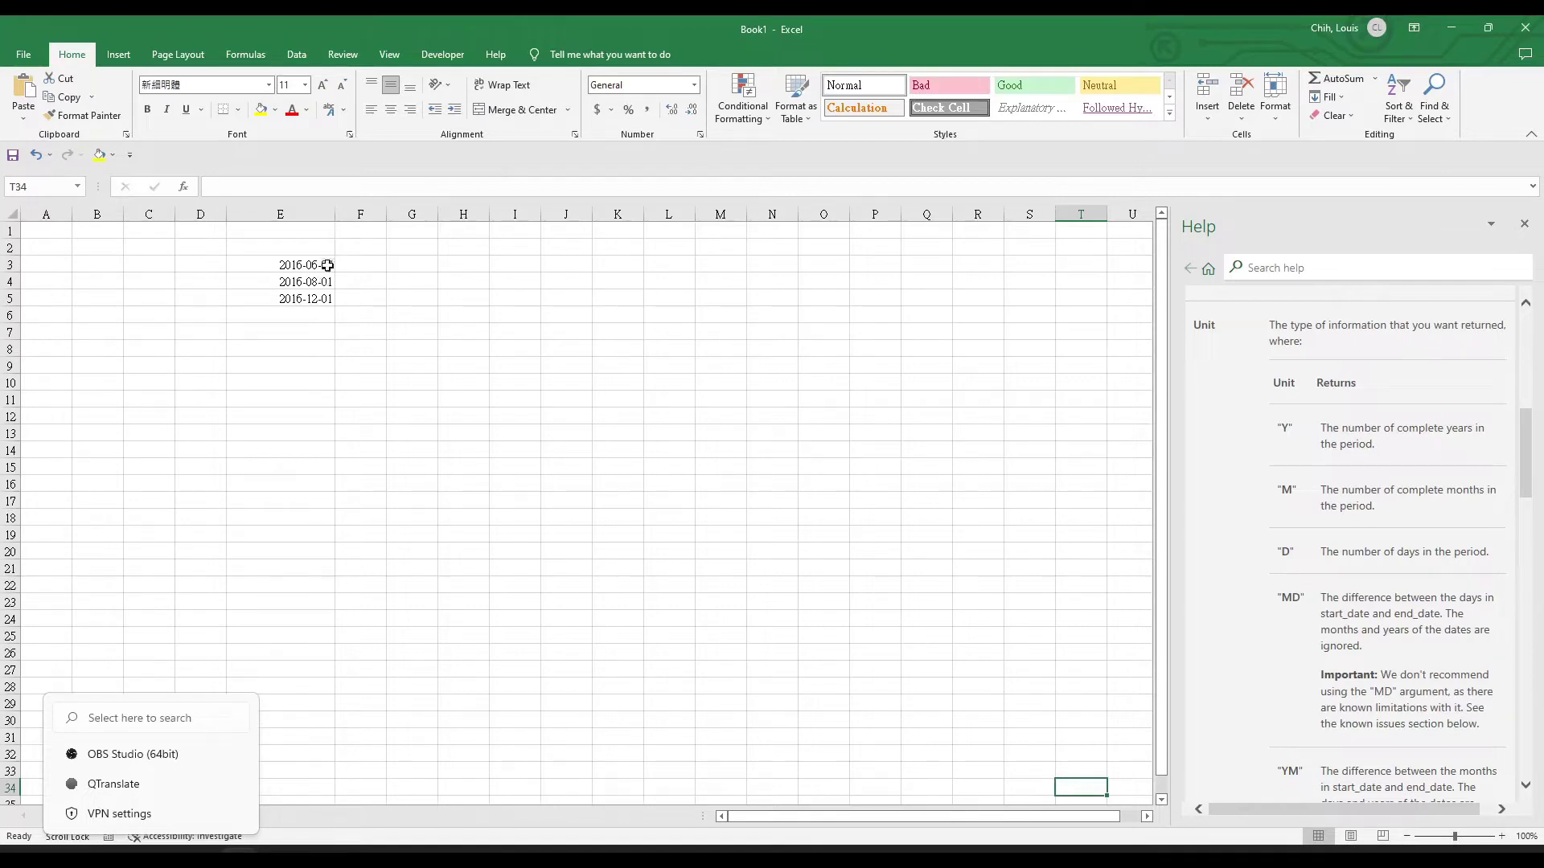
Step: Dismiss the taskbar calendar, scroll Help back to the DATEDIF heading, and select G3
left_click(1511, 857)
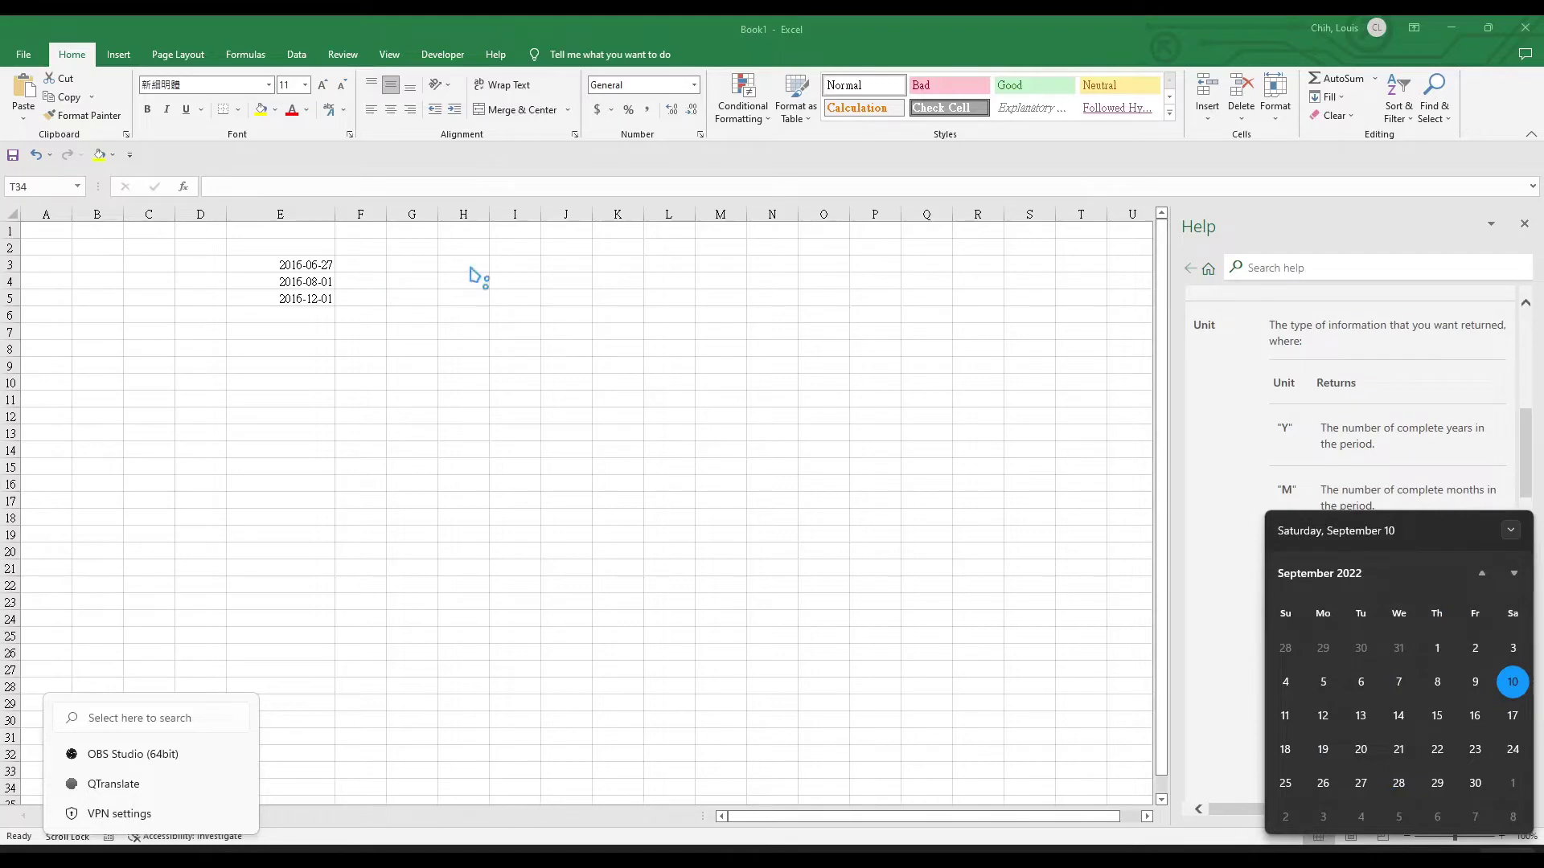
left_click(1274, 358)
scroll(1287, 386, "up", 10)
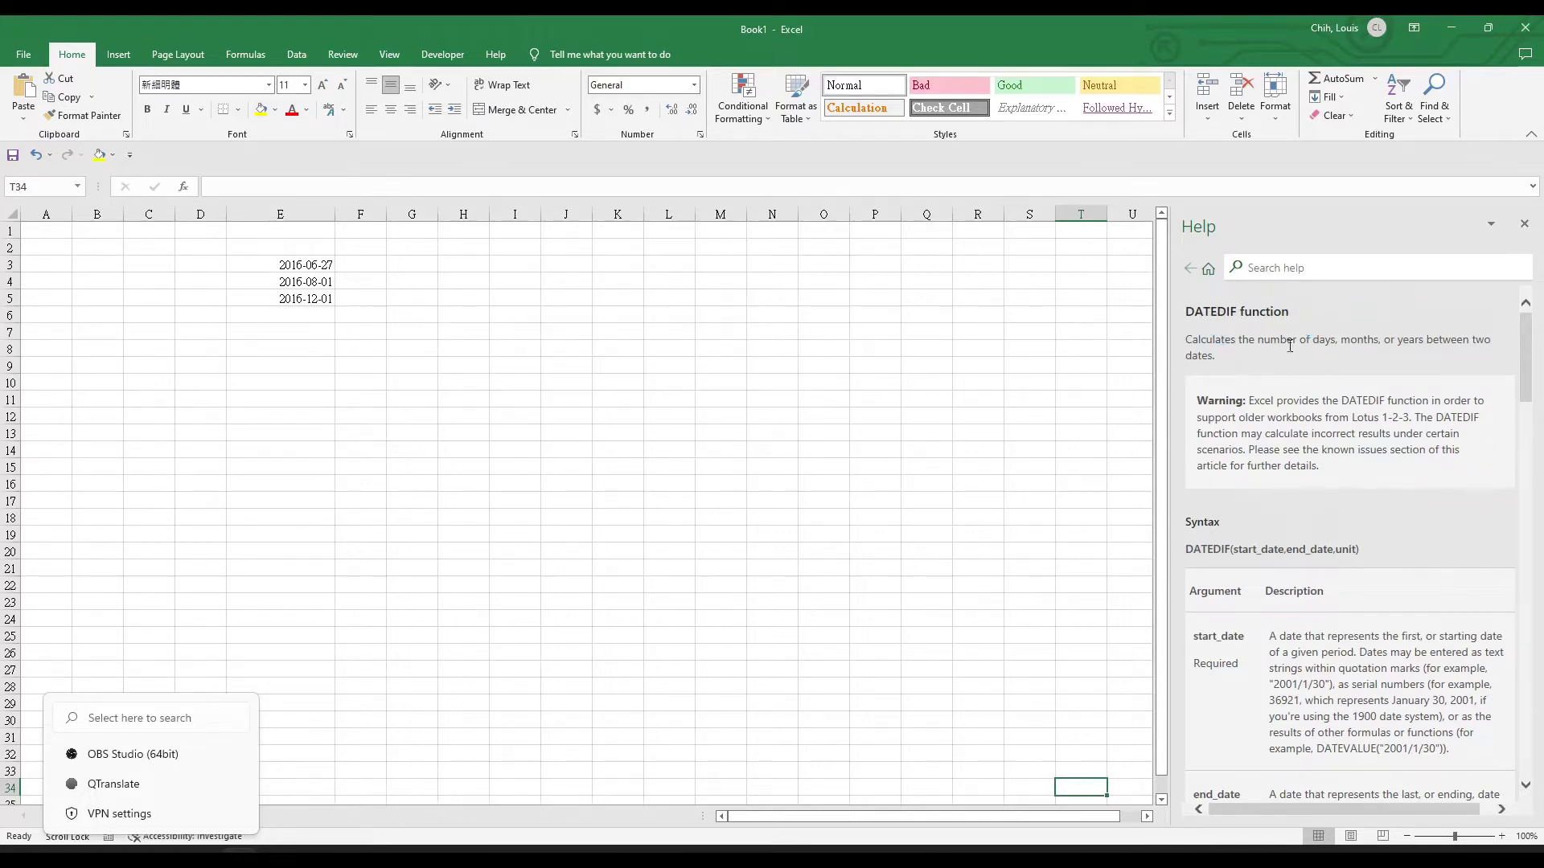
left_click(375, 266)
left_click(410, 270)
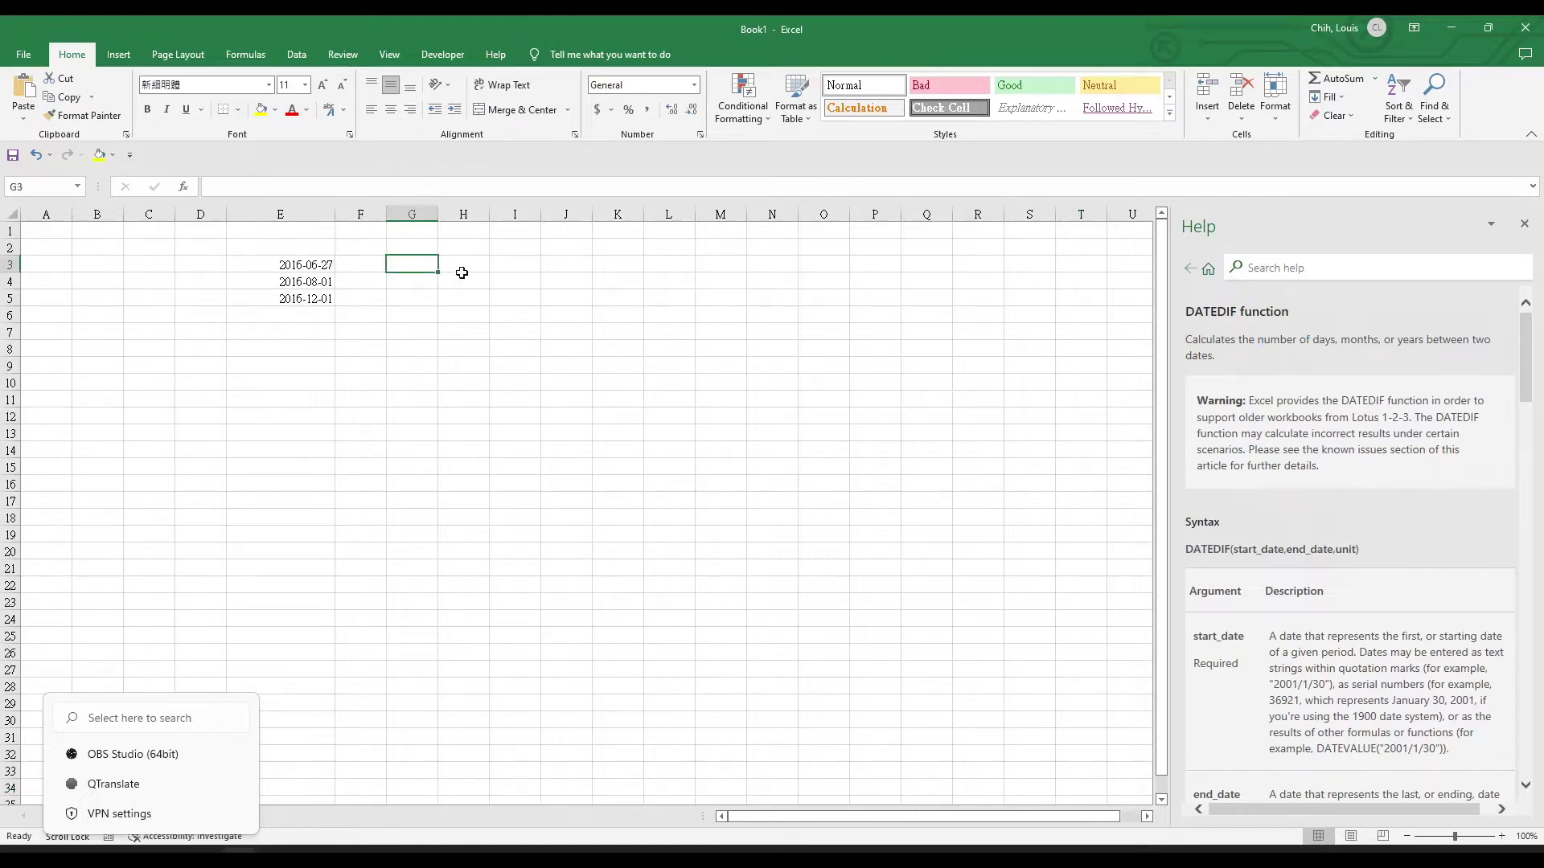
Step: In G3 begin =DATEIF(E3,E4, with E3 as start date and E4 as end date
double_click(431, 265)
type("=")
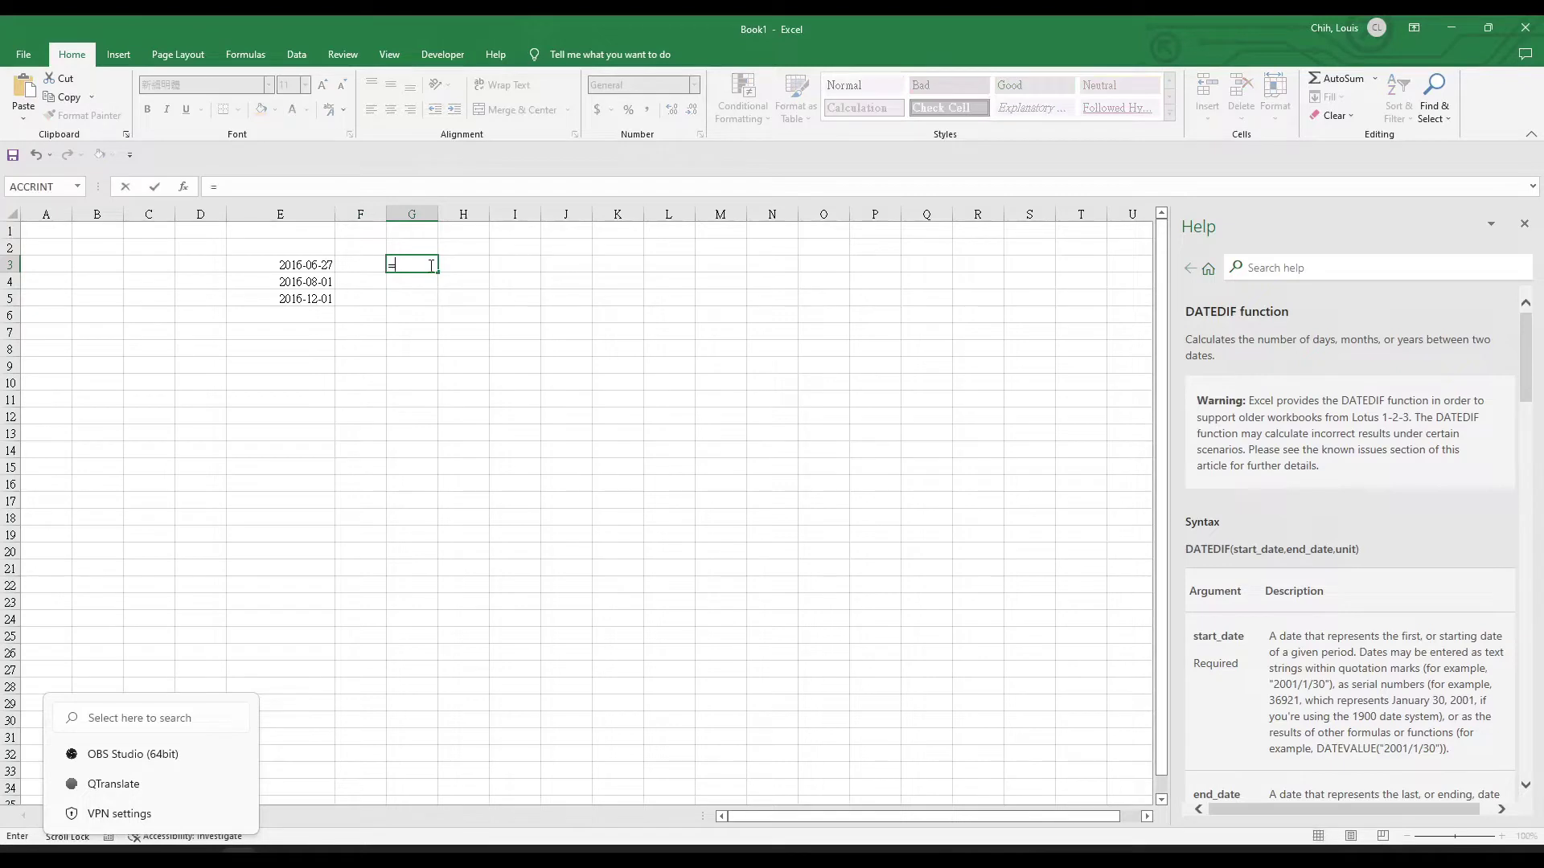
type("Date")
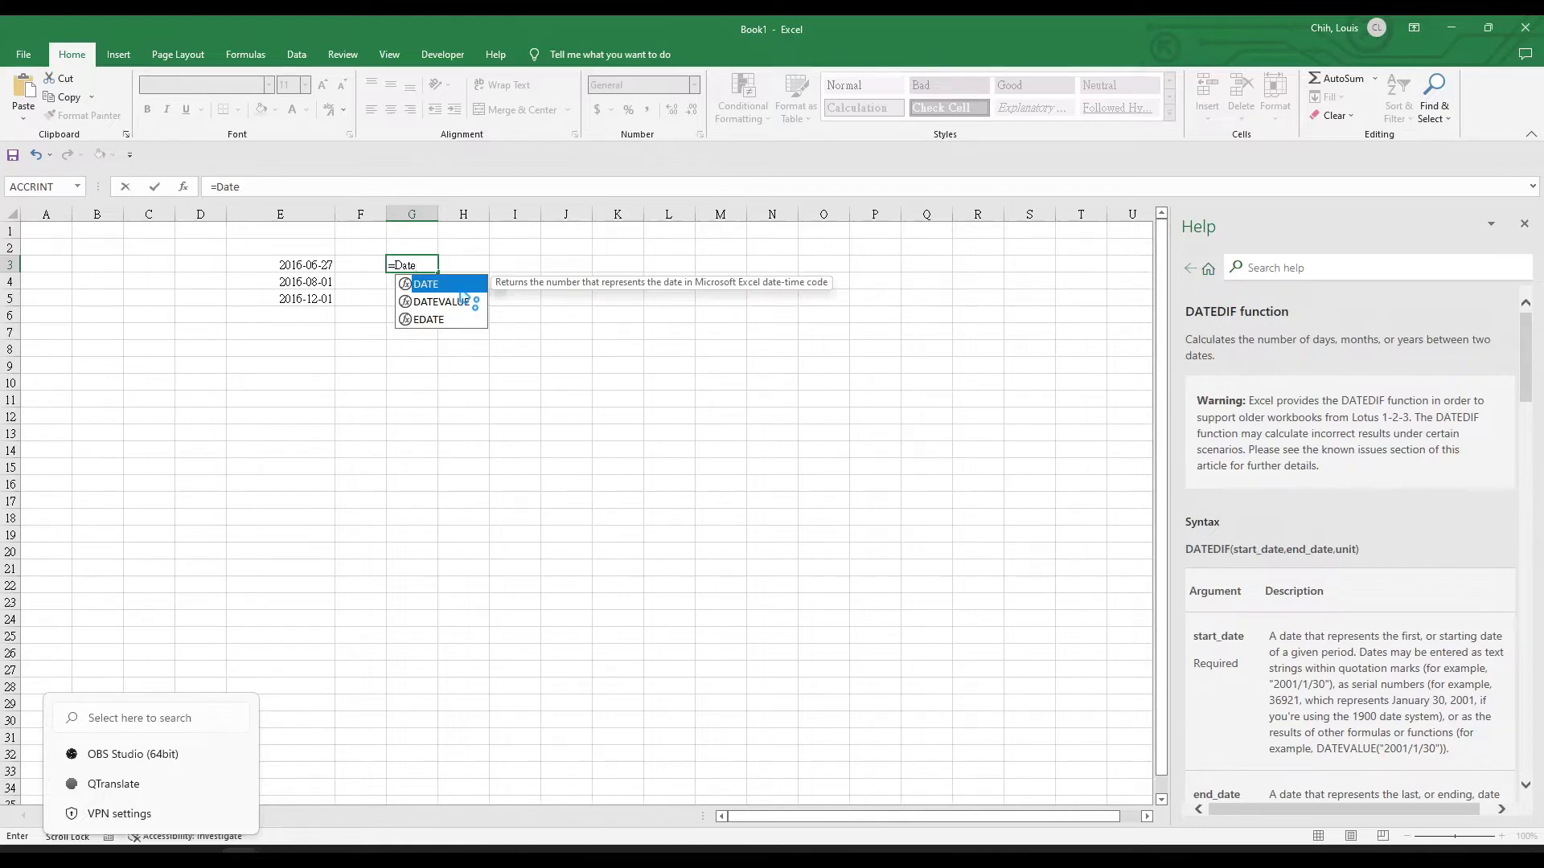
key("BackSpace")
key("BackSpace")
key("BackSpace")
type("ATE")
type("IF()")
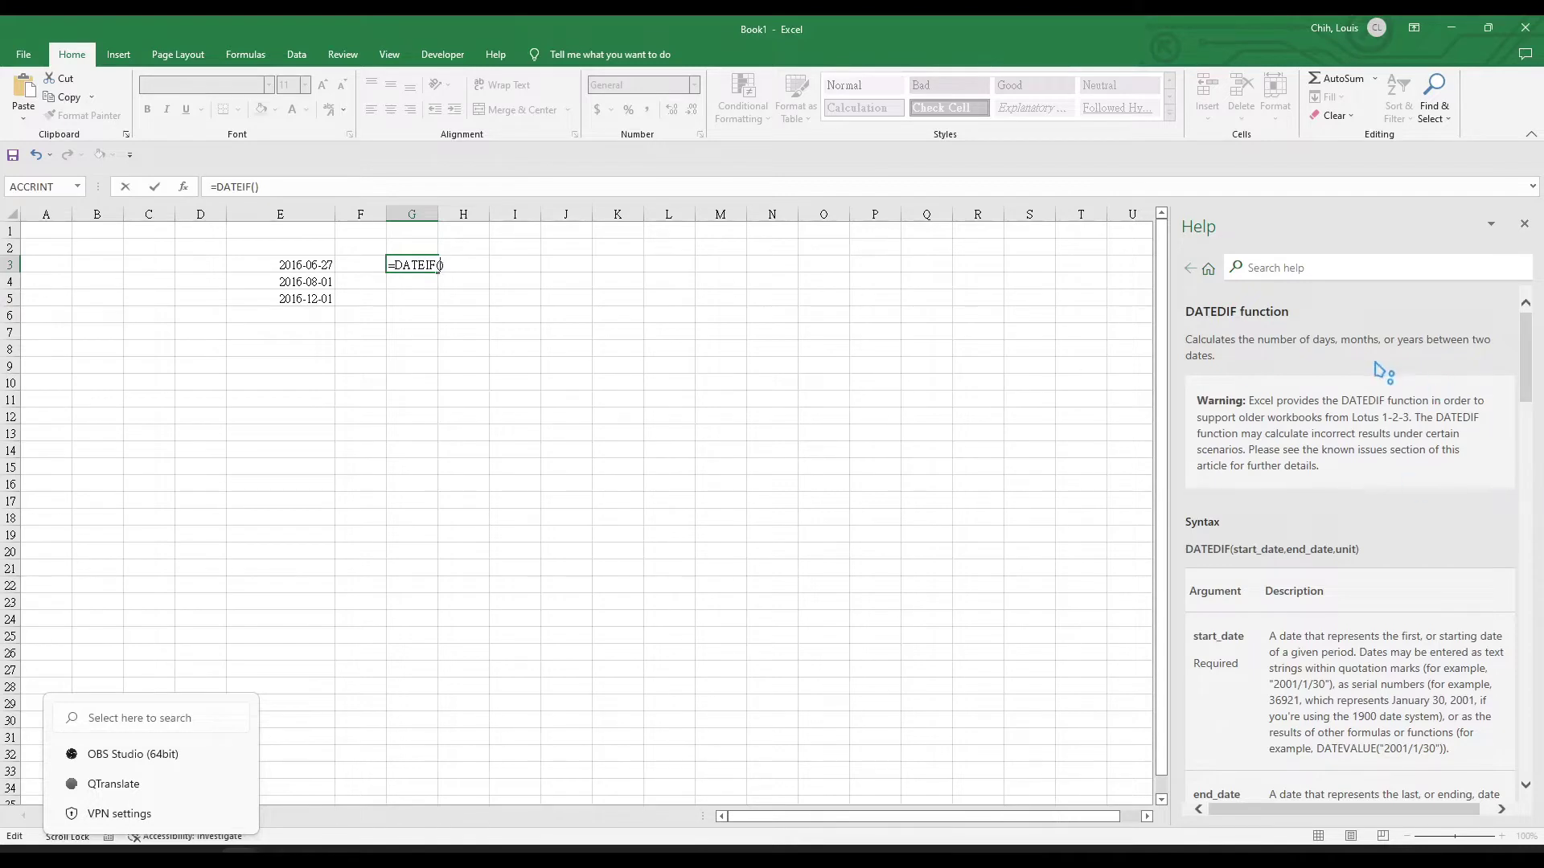
scroll(1363, 399, "down", 1)
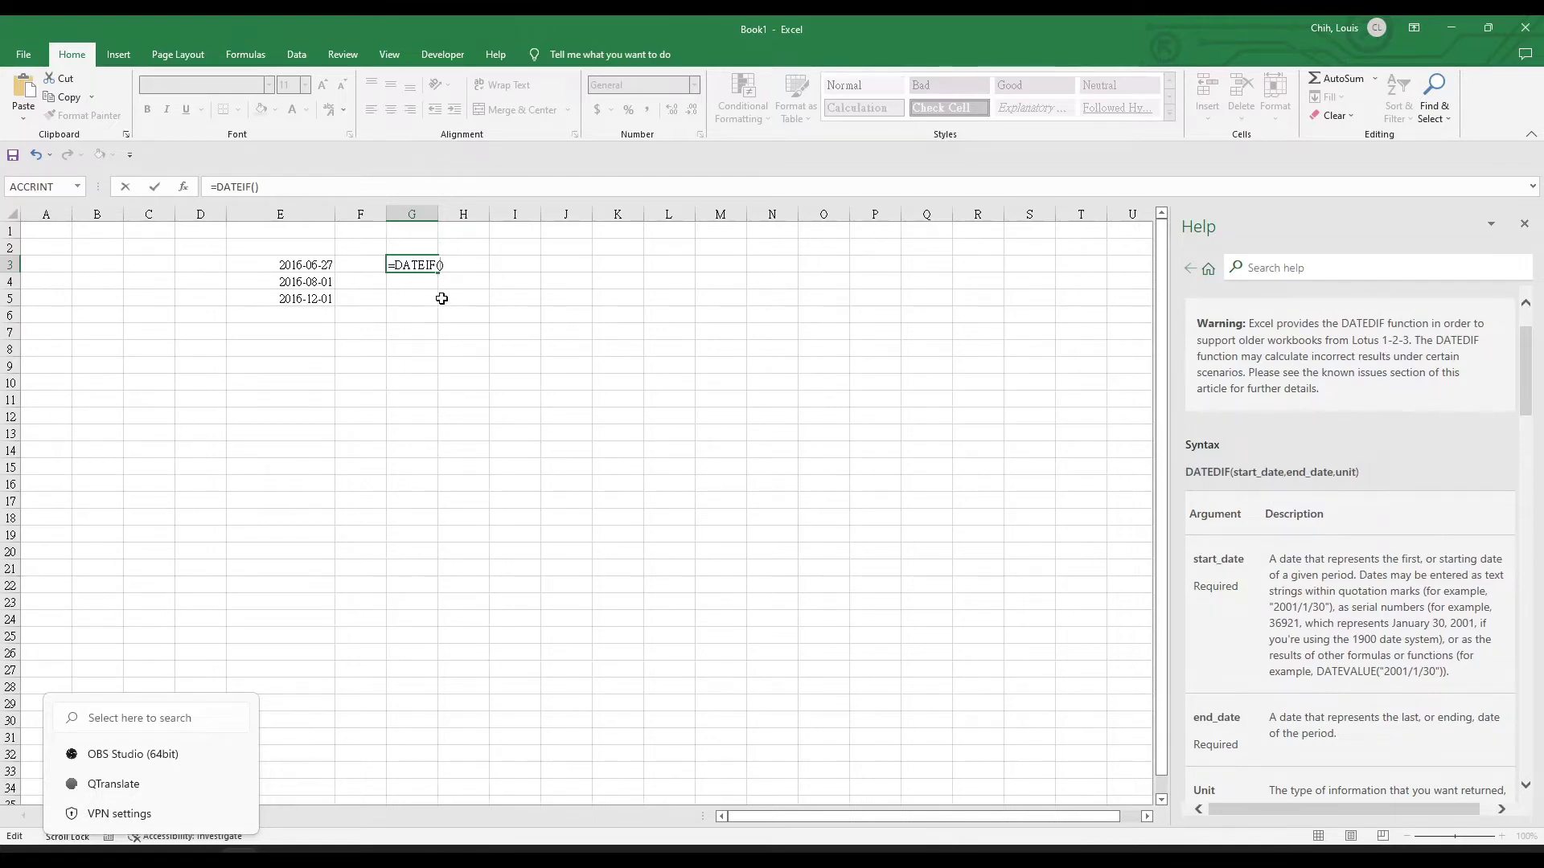
left_click(294, 265)
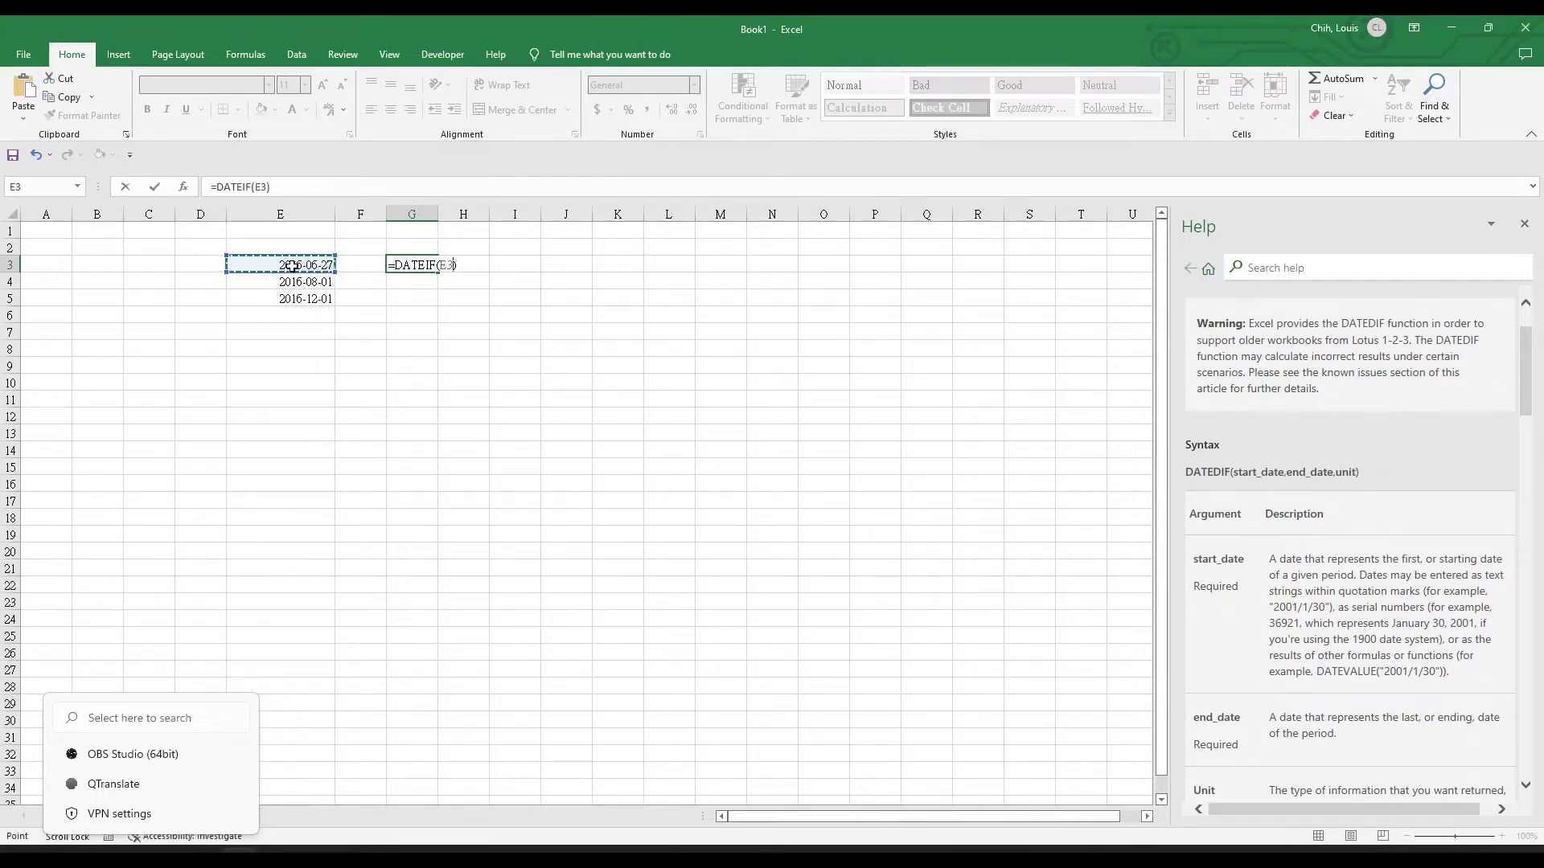
type(",")
left_click(293, 283)
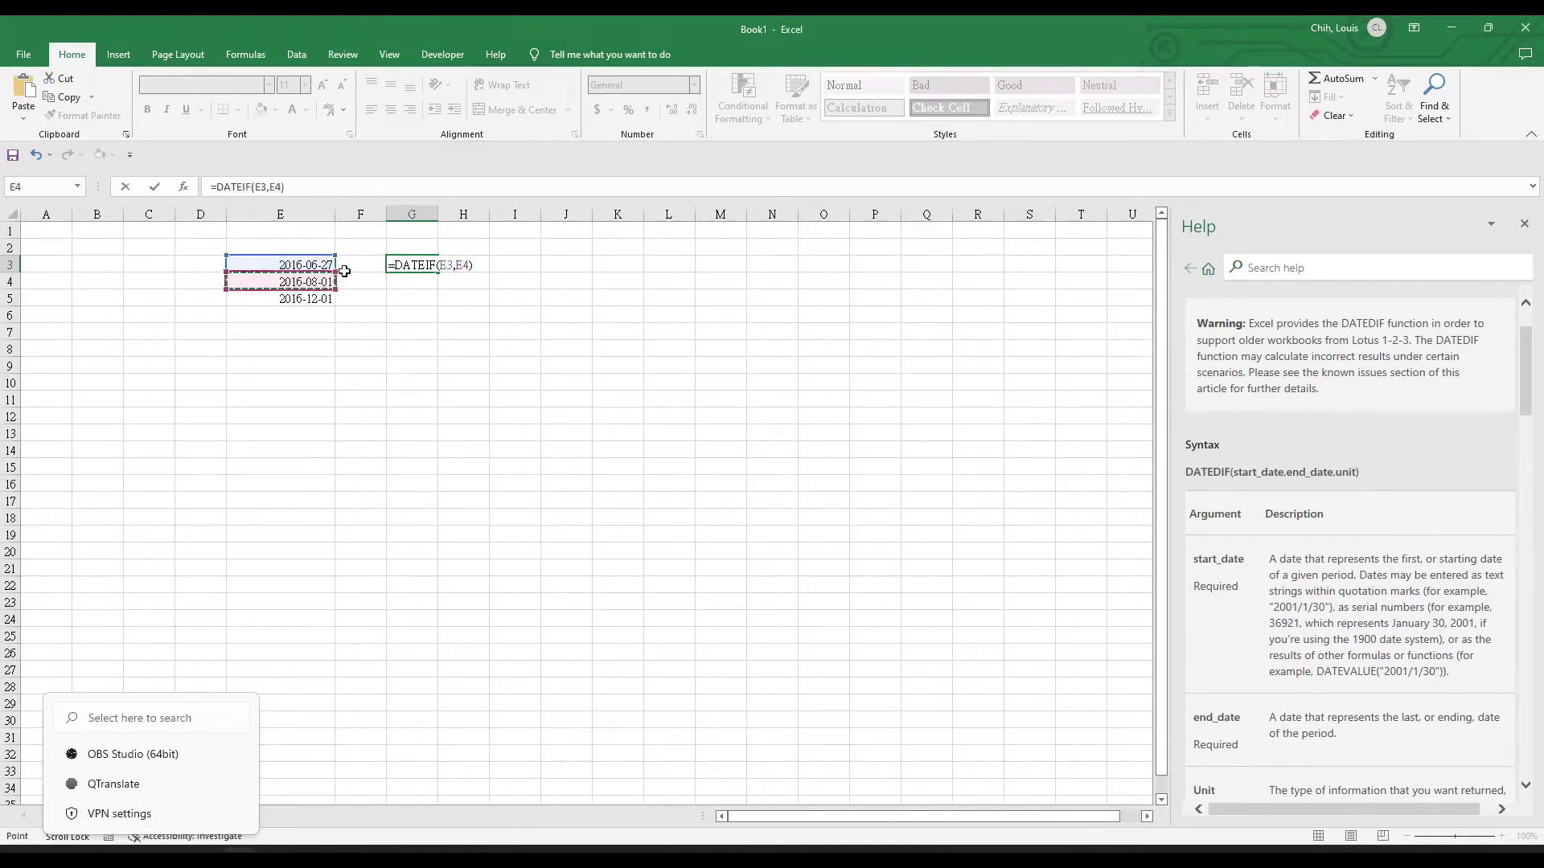
type(",")
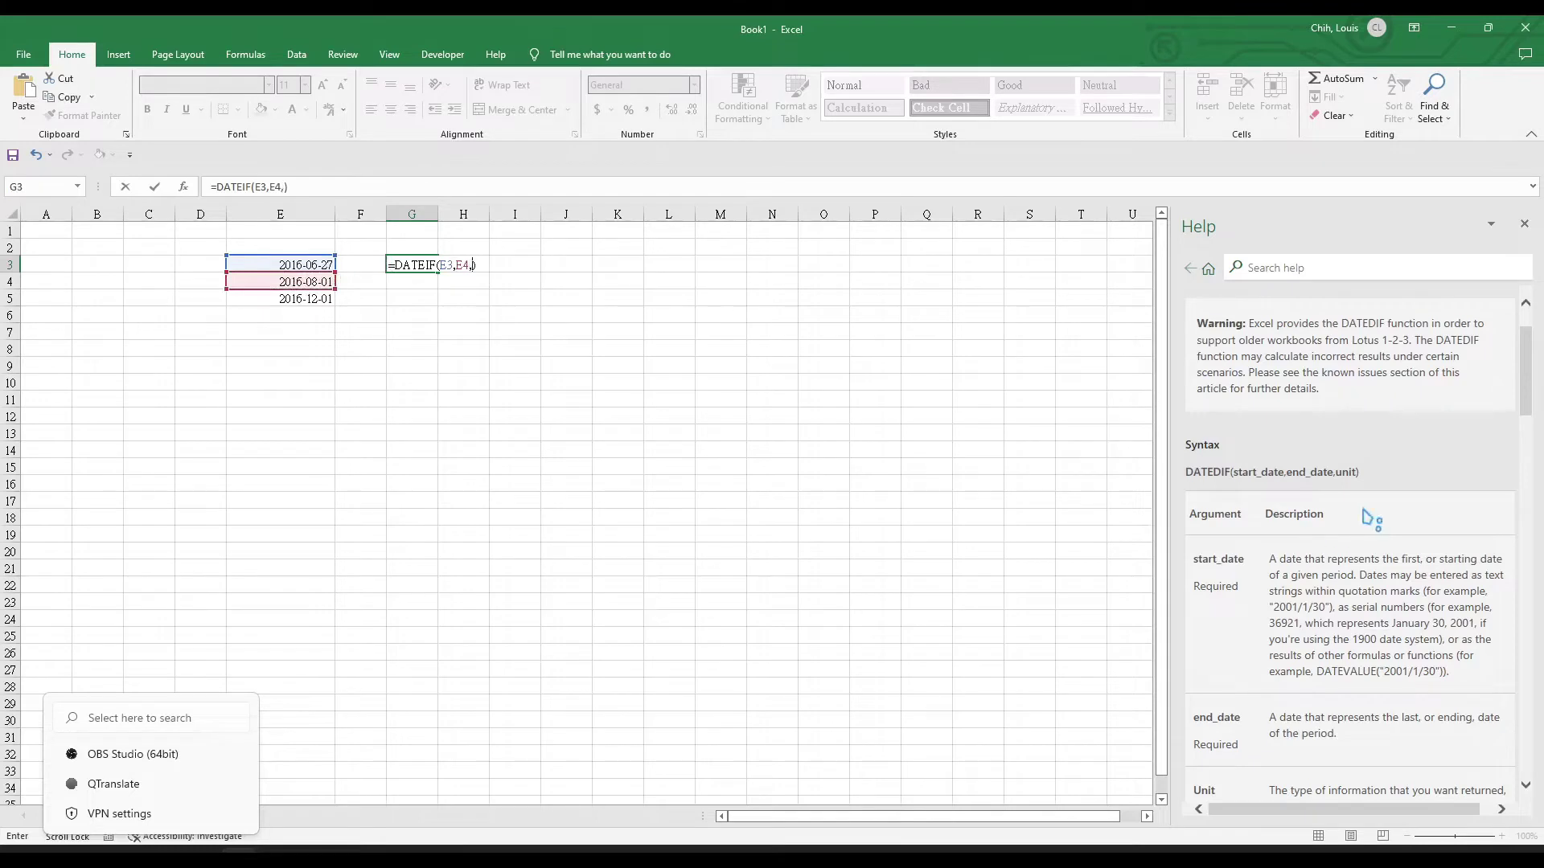
scroll(1274, 467, "down", 2)
Step: Using the Help Unit table, add a quoted unit letter and enter the formula, giving #NAME?
scroll(1278, 470, "down", 4)
scroll(1367, 470, "down", 4)
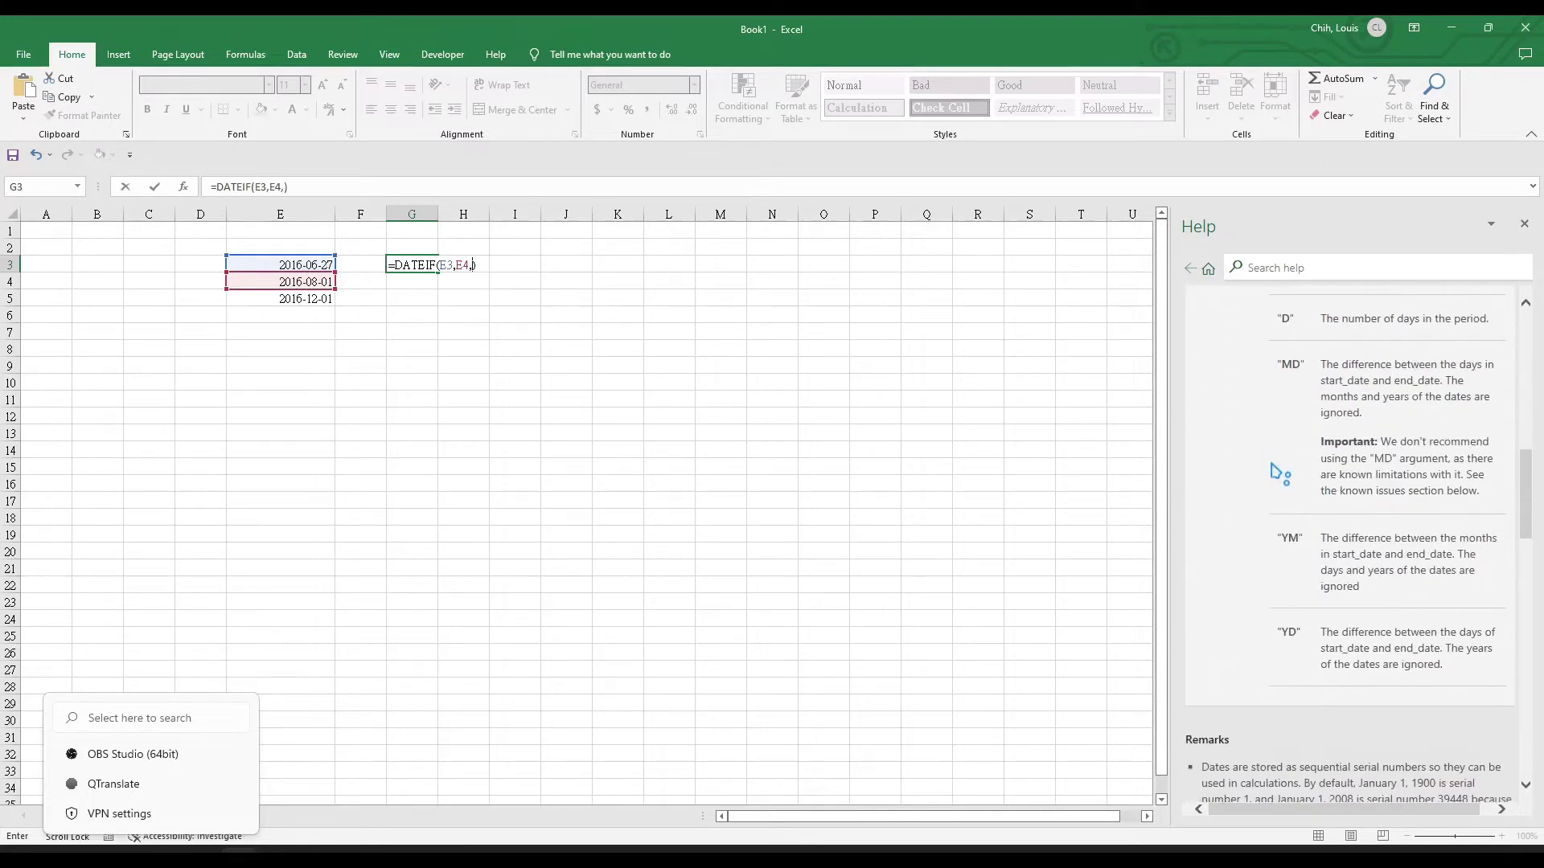
scroll(1311, 451, "up", 3)
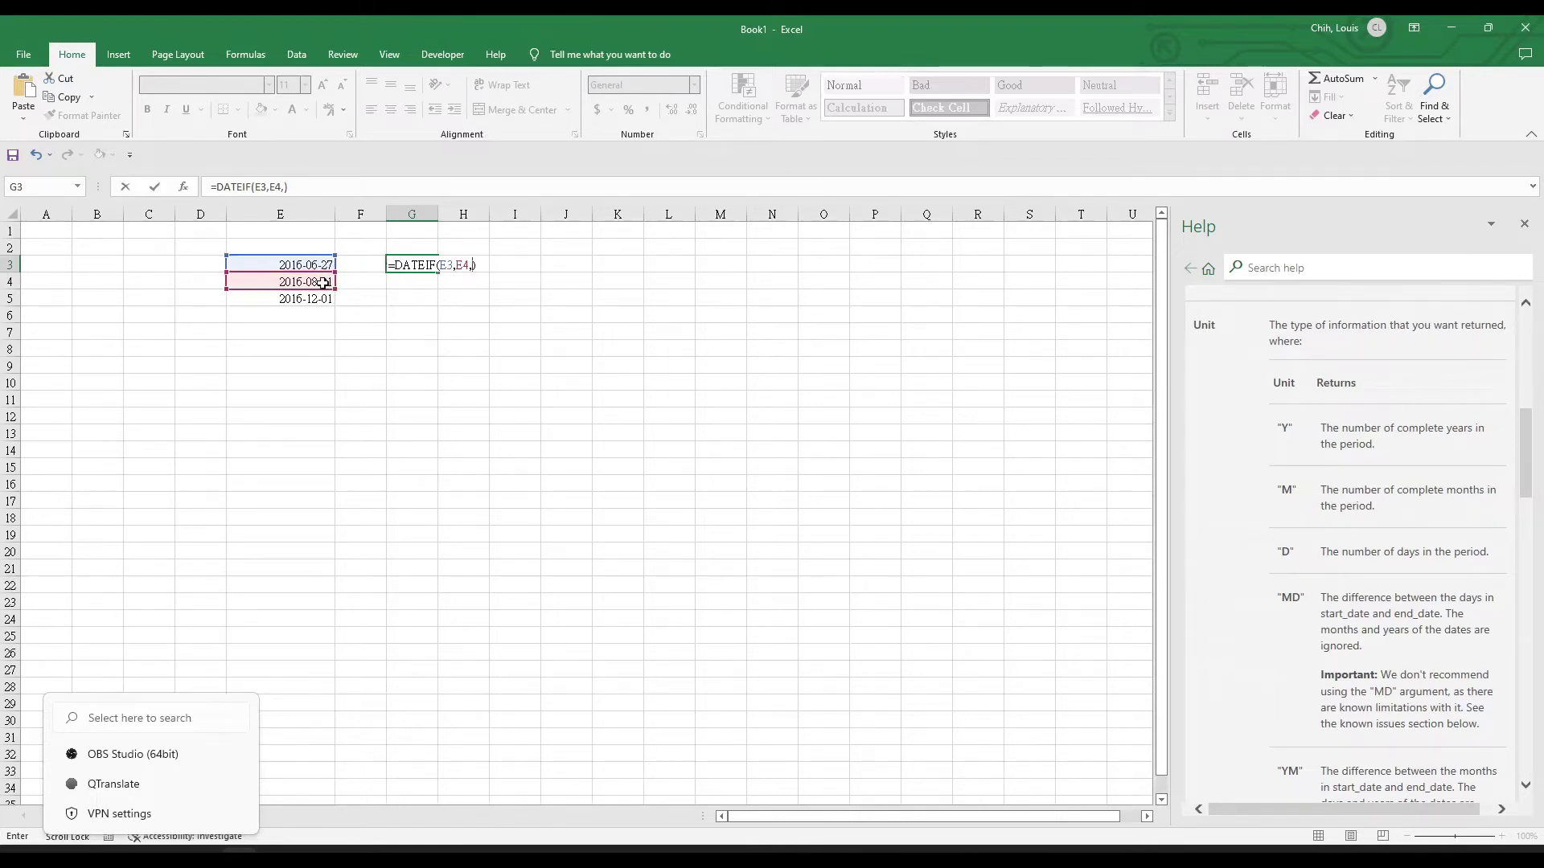
type("\"")
left_click(477, 265)
type("Y")
key("Return")
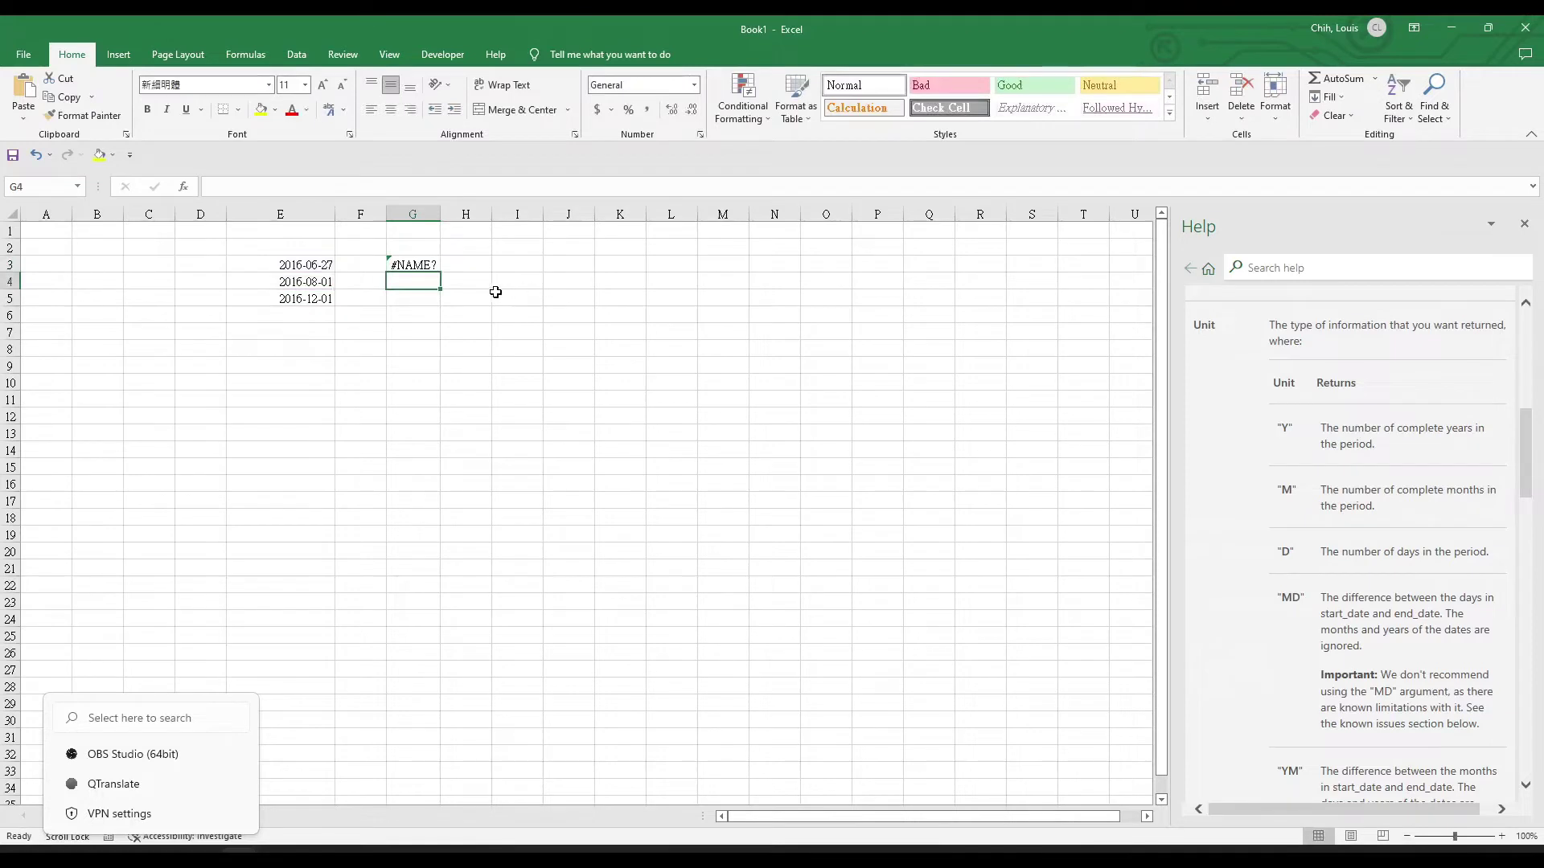
Step: Widen column G and correct DATEIF to DATEDIF so G3 returns 35 days
left_click_drag(444, 217, 476, 218)
left_click(464, 264)
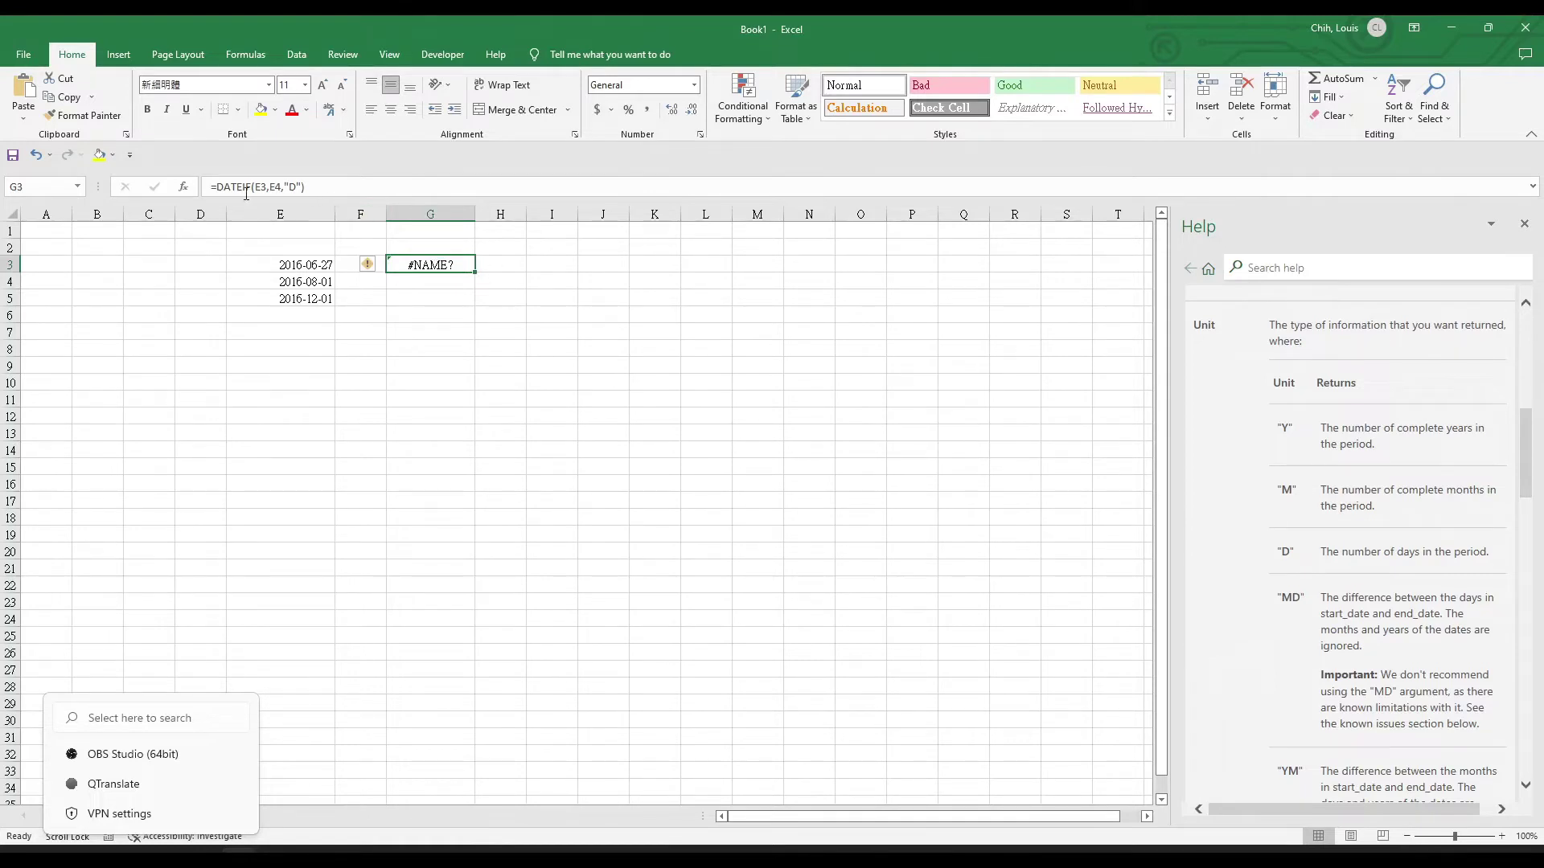
left_click(244, 186)
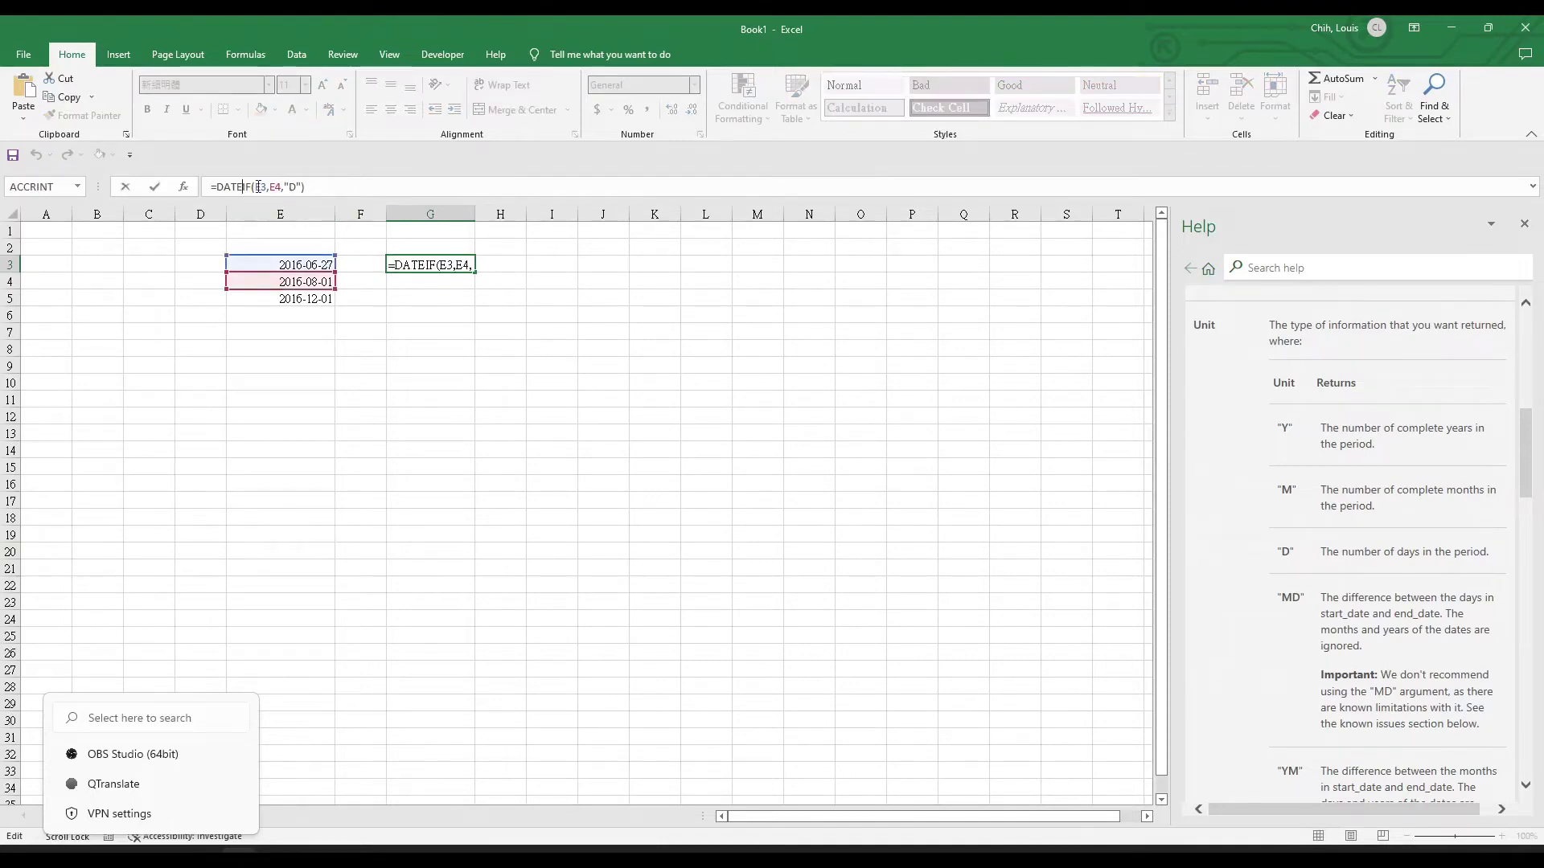
scroll(1428, 434, "up", 10)
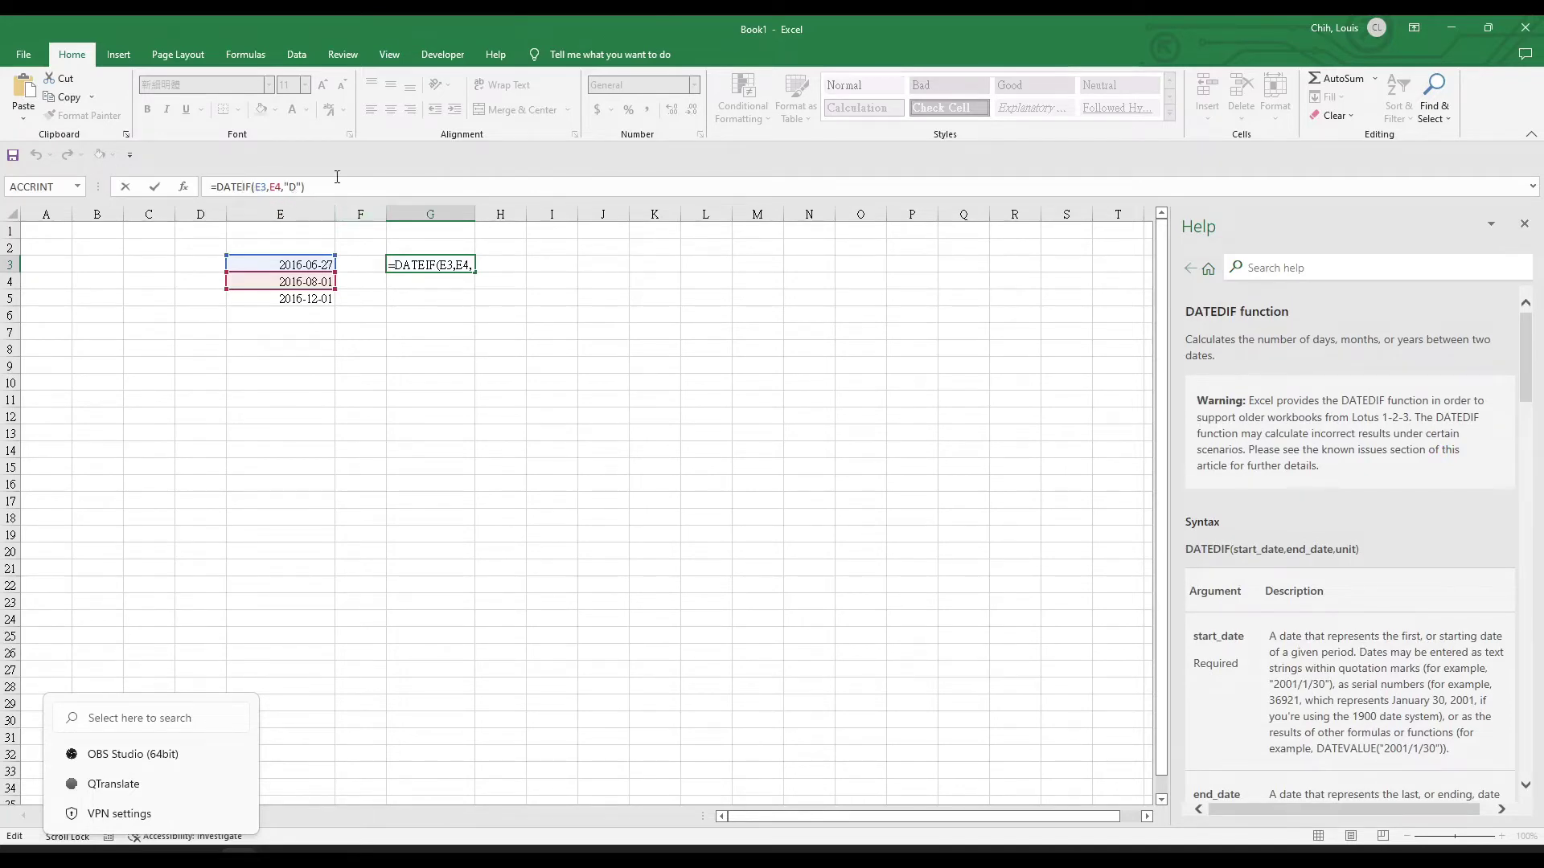
type("D")
key("Return")
left_click(430, 264)
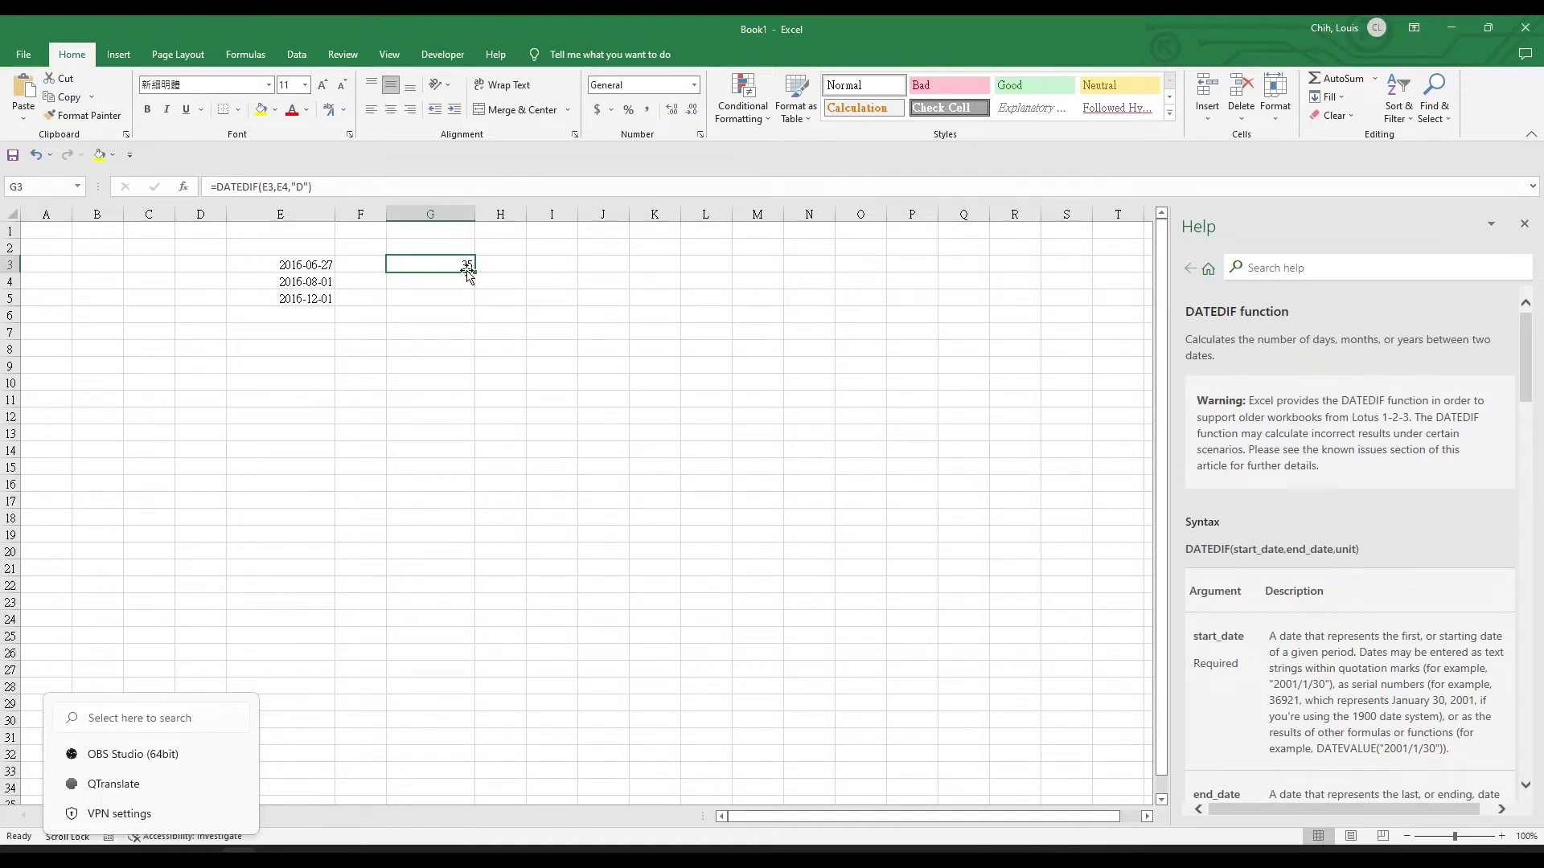
Step: Change the E4 end date's year to 2020 so G3 recalculates to 1496 days
double_click(299, 282)
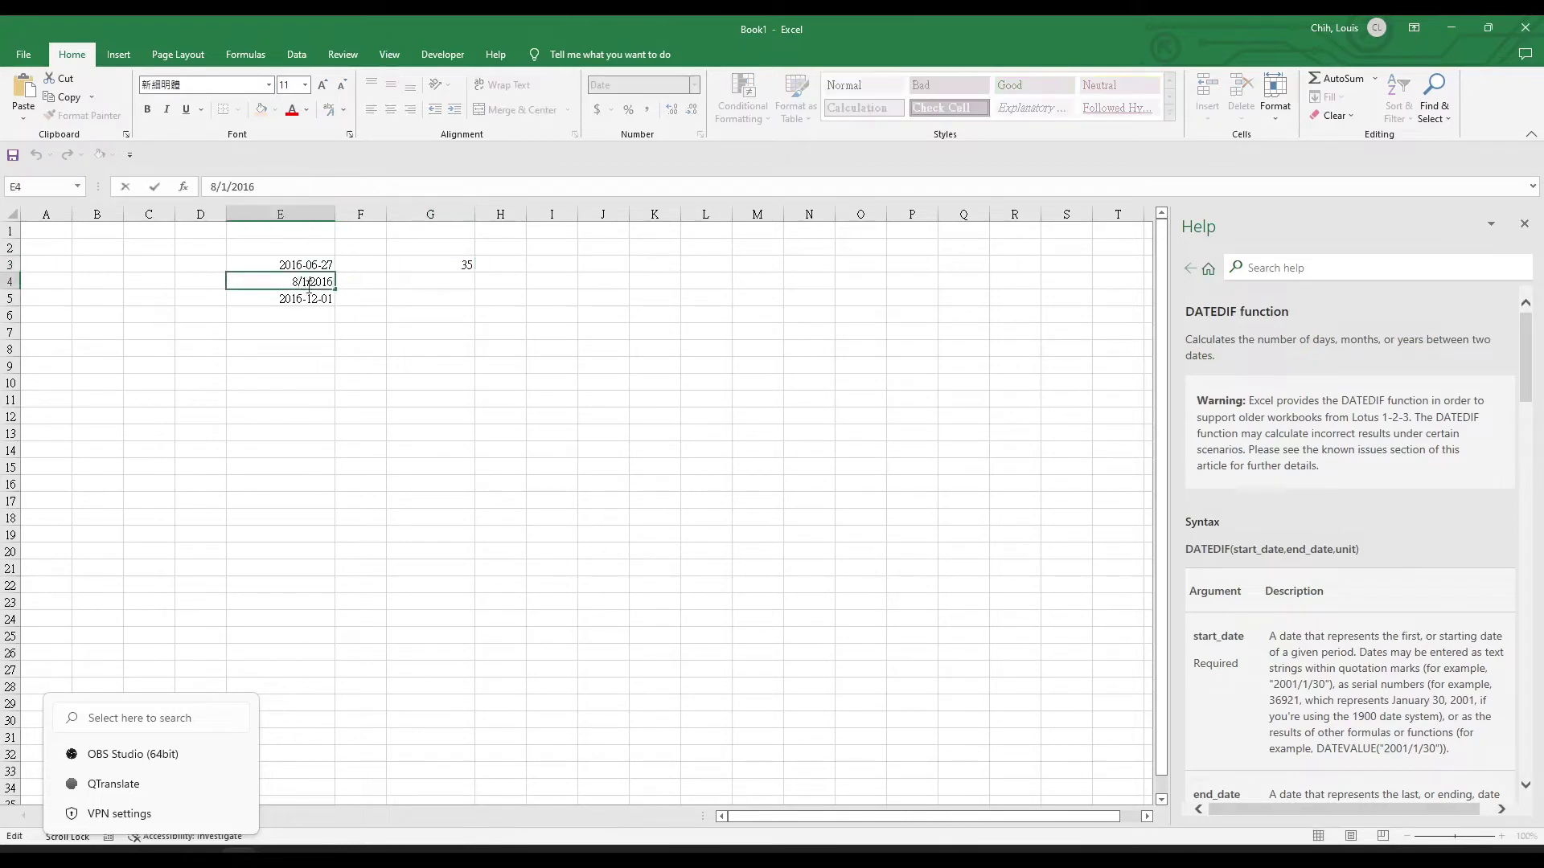
key("BackSpace")
key("BackSpace")
type("20")
key("Return")
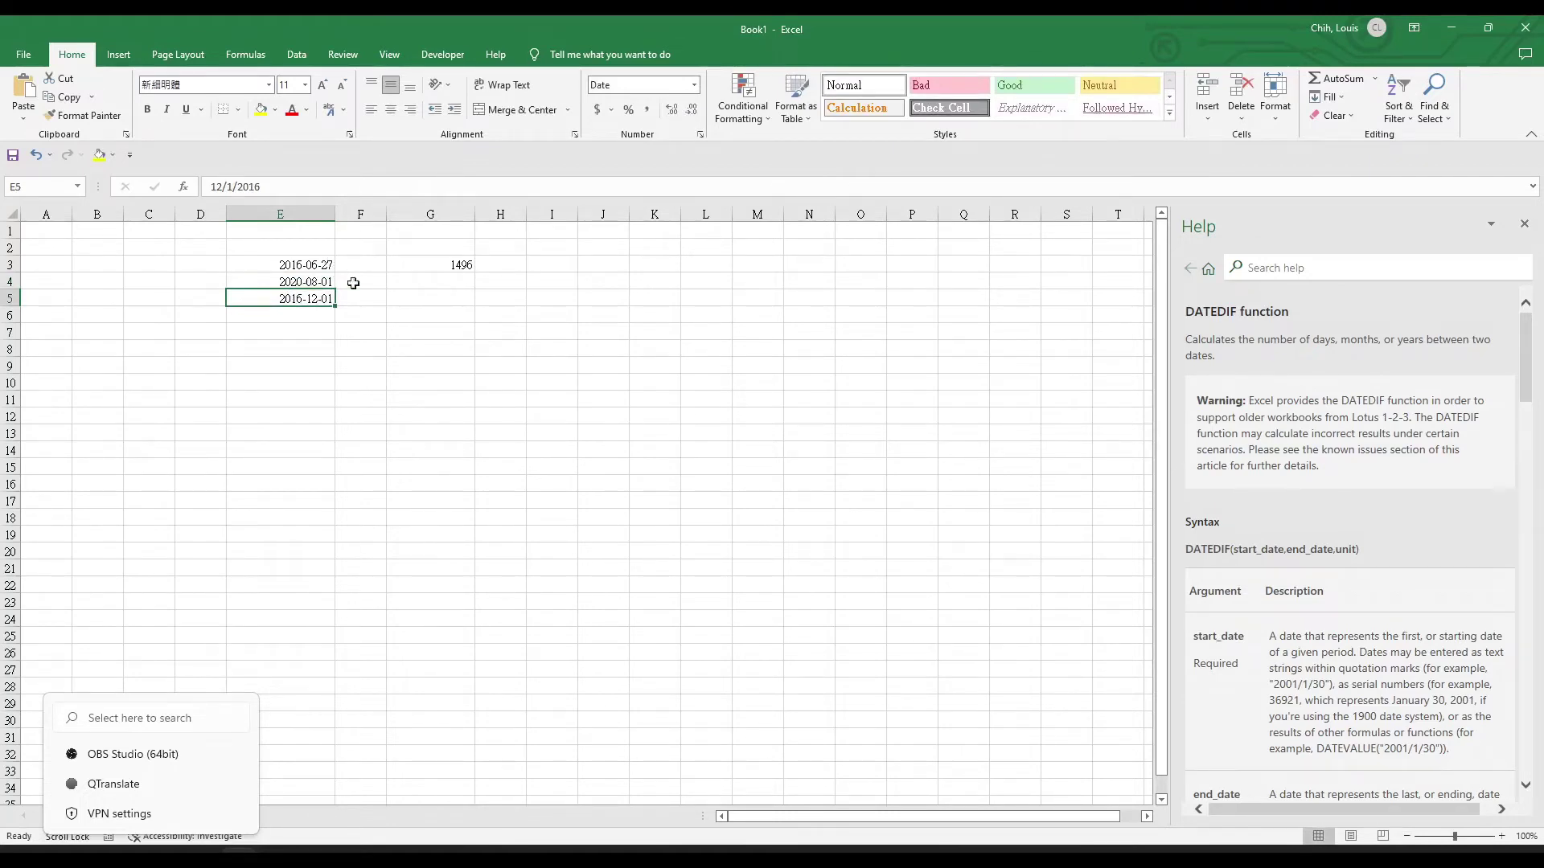
left_click(475, 273)
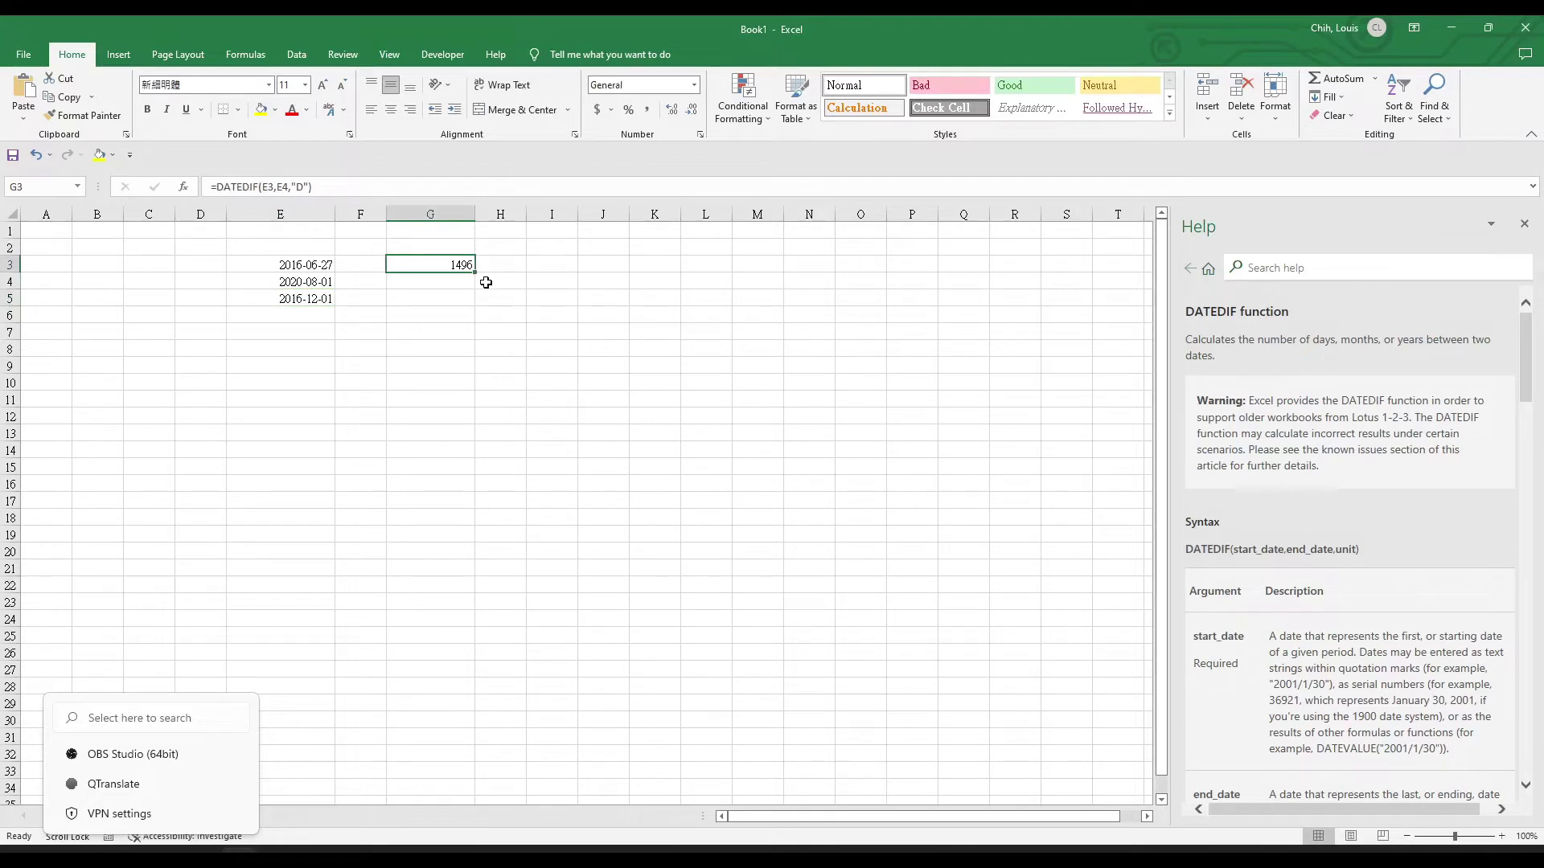
Step: Label G2 with the header Day
left_click(457, 249)
type("Day")
key("Return")
left_click(522, 250)
type("year")
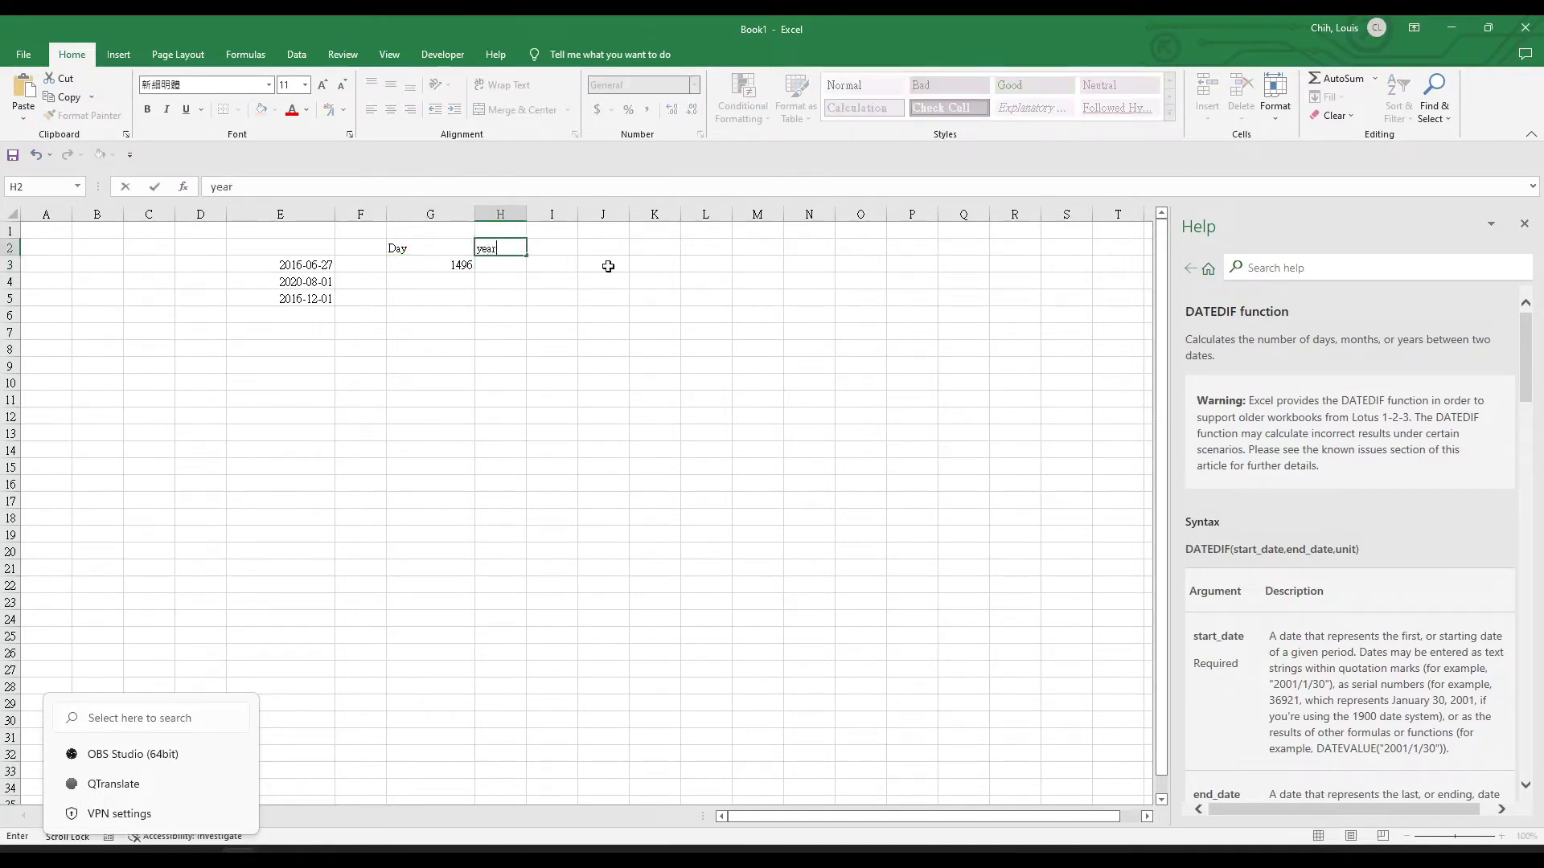
Step: Commit the year header in H2 and copy G3's DATEDIF day-count formula
left_click(534, 266)
left_click(502, 266)
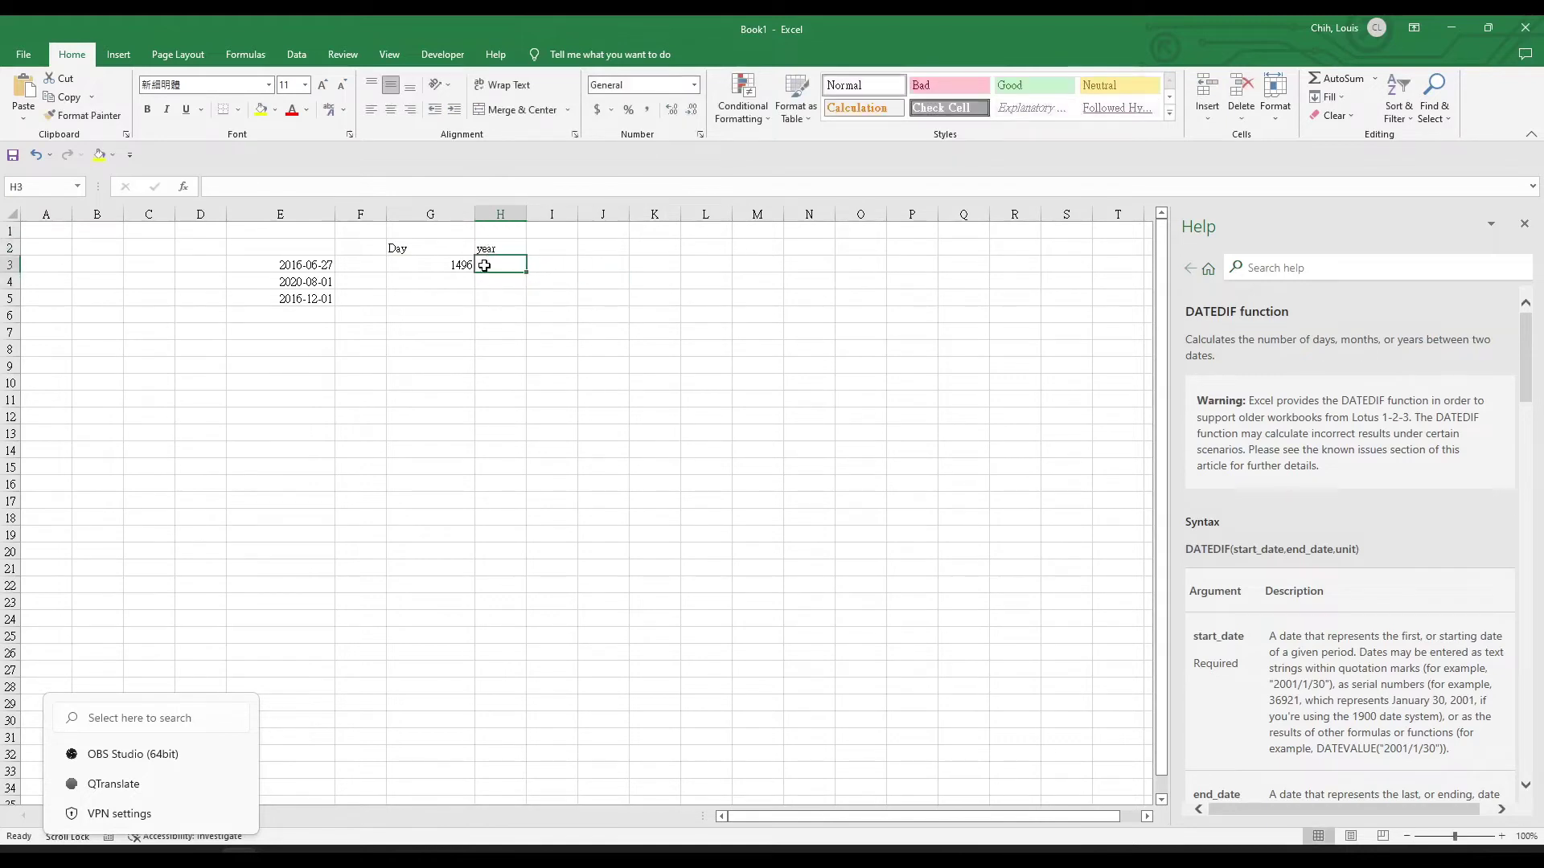
left_click(420, 266)
triple_click(369, 196)
key("ctrl+c")
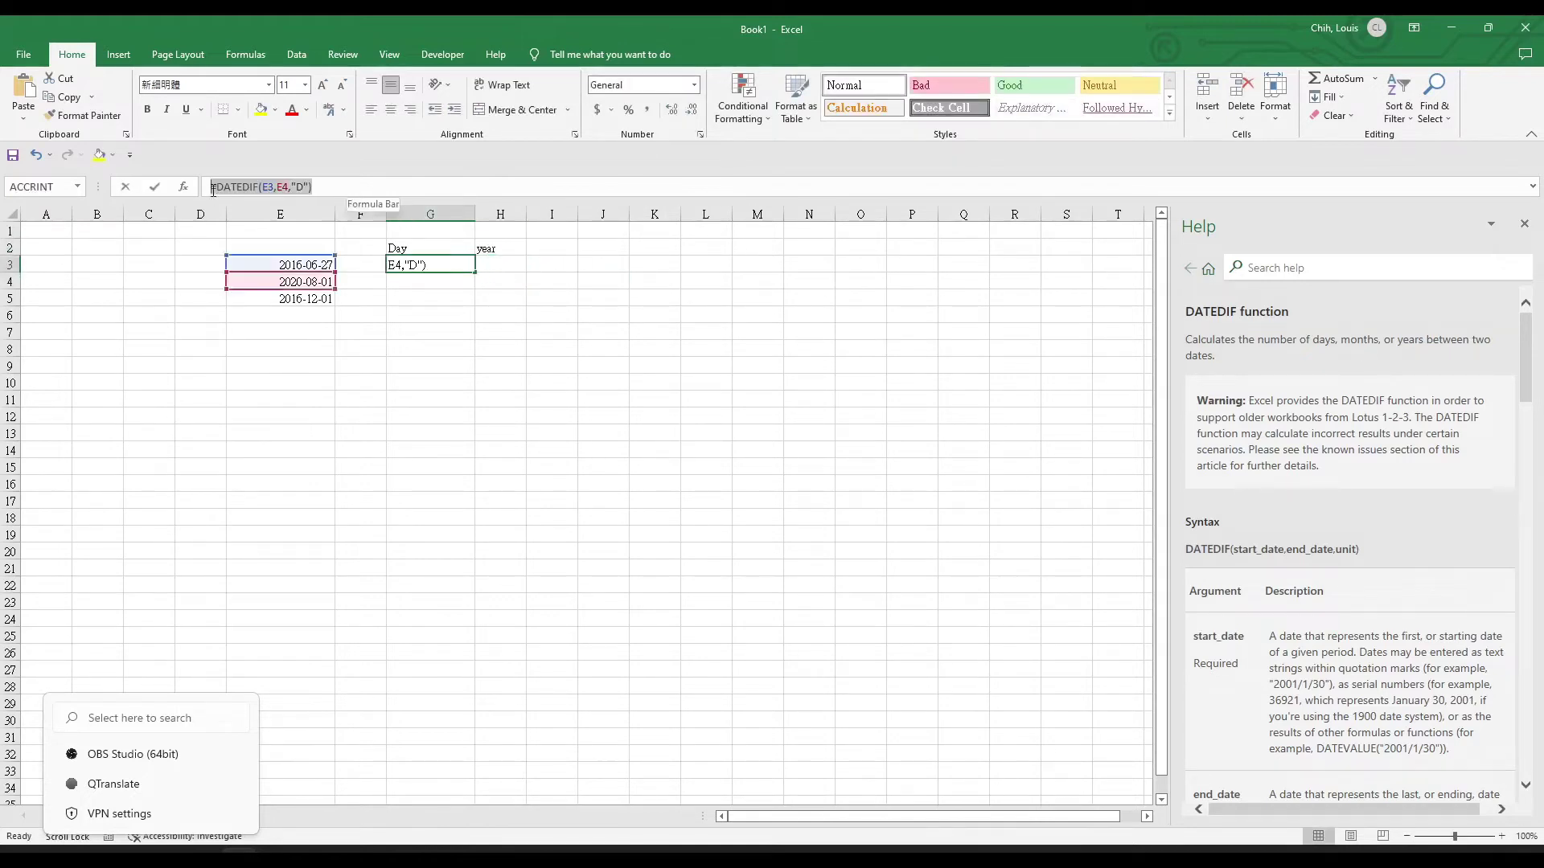
key("Escape")
Step: Paste the formula into H3 and change its unit to "Y", returning 4 years
left_click(510, 267)
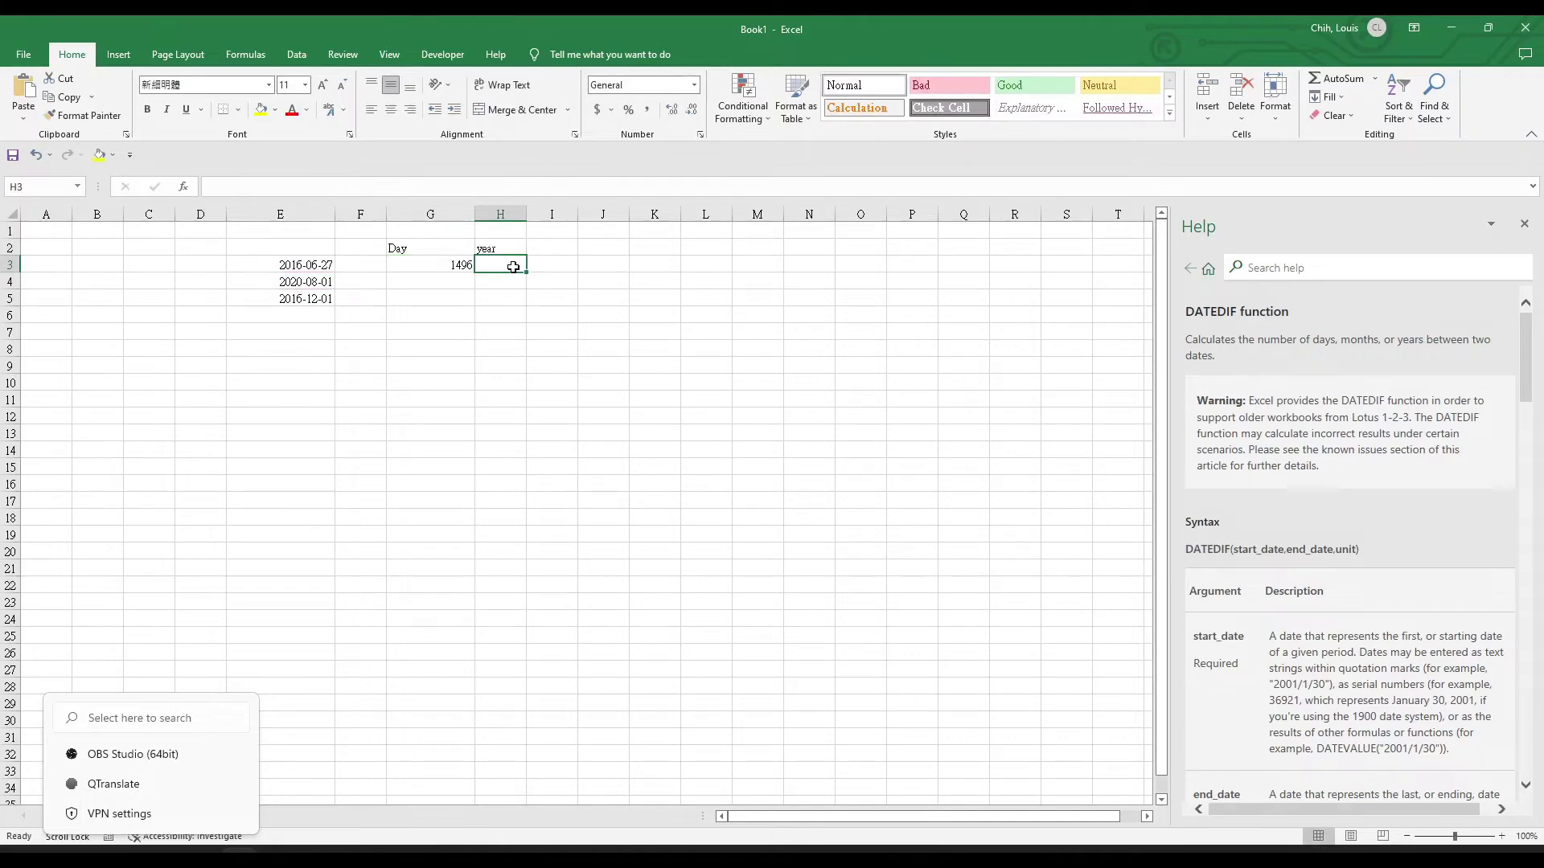
key("F2")
key("ctrl+v")
double_click(576, 265)
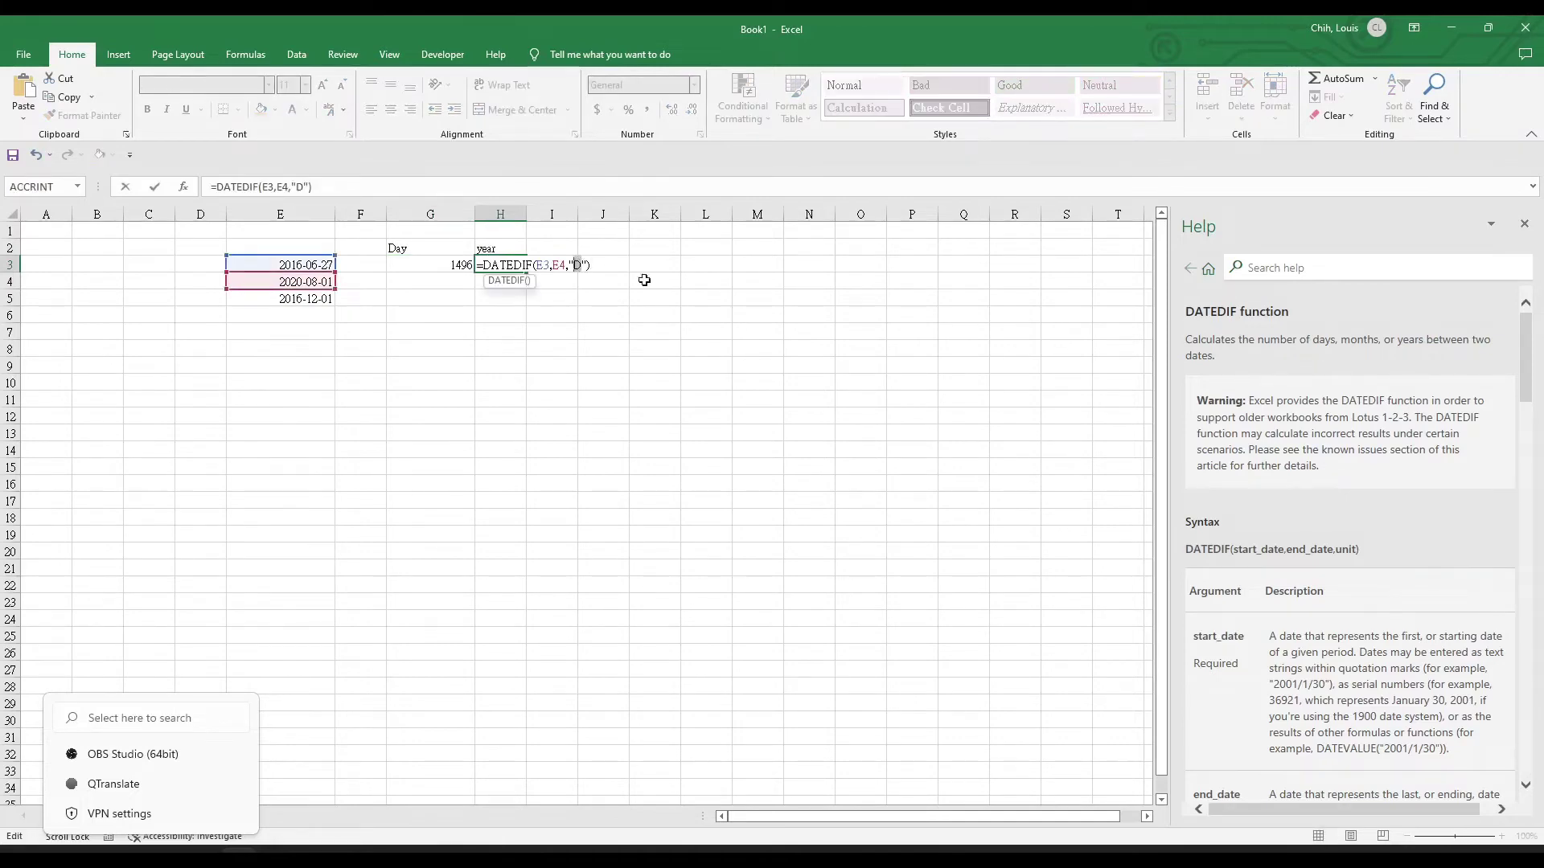
type("Y")
scroll(1364, 630, "down", 3)
scroll(1351, 619, "down", 9)
scroll(1254, 530, "up", 5)
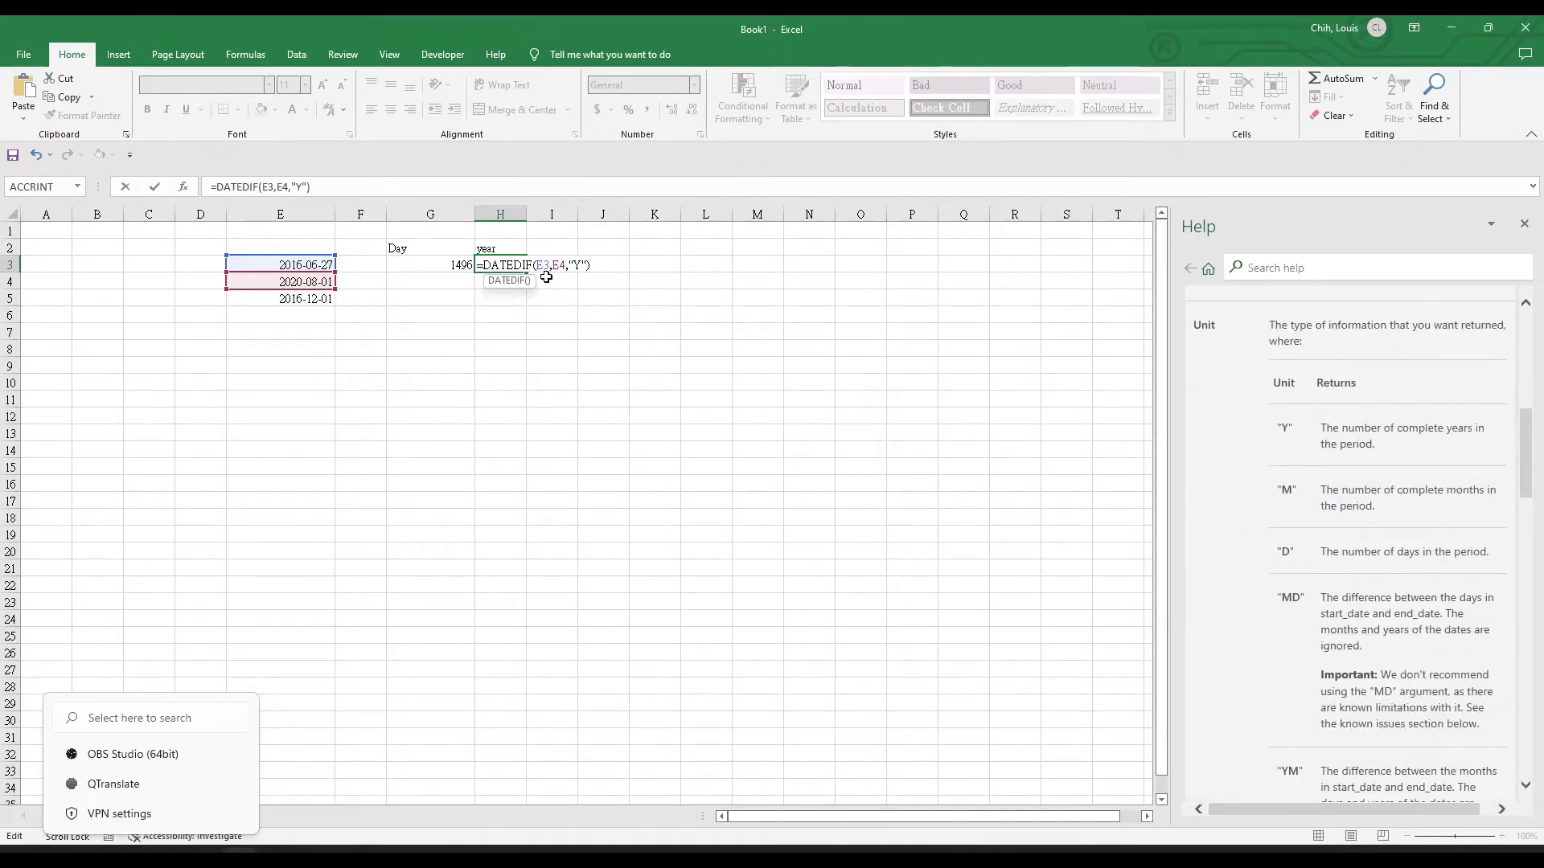
key("Return")
left_click(511, 265)
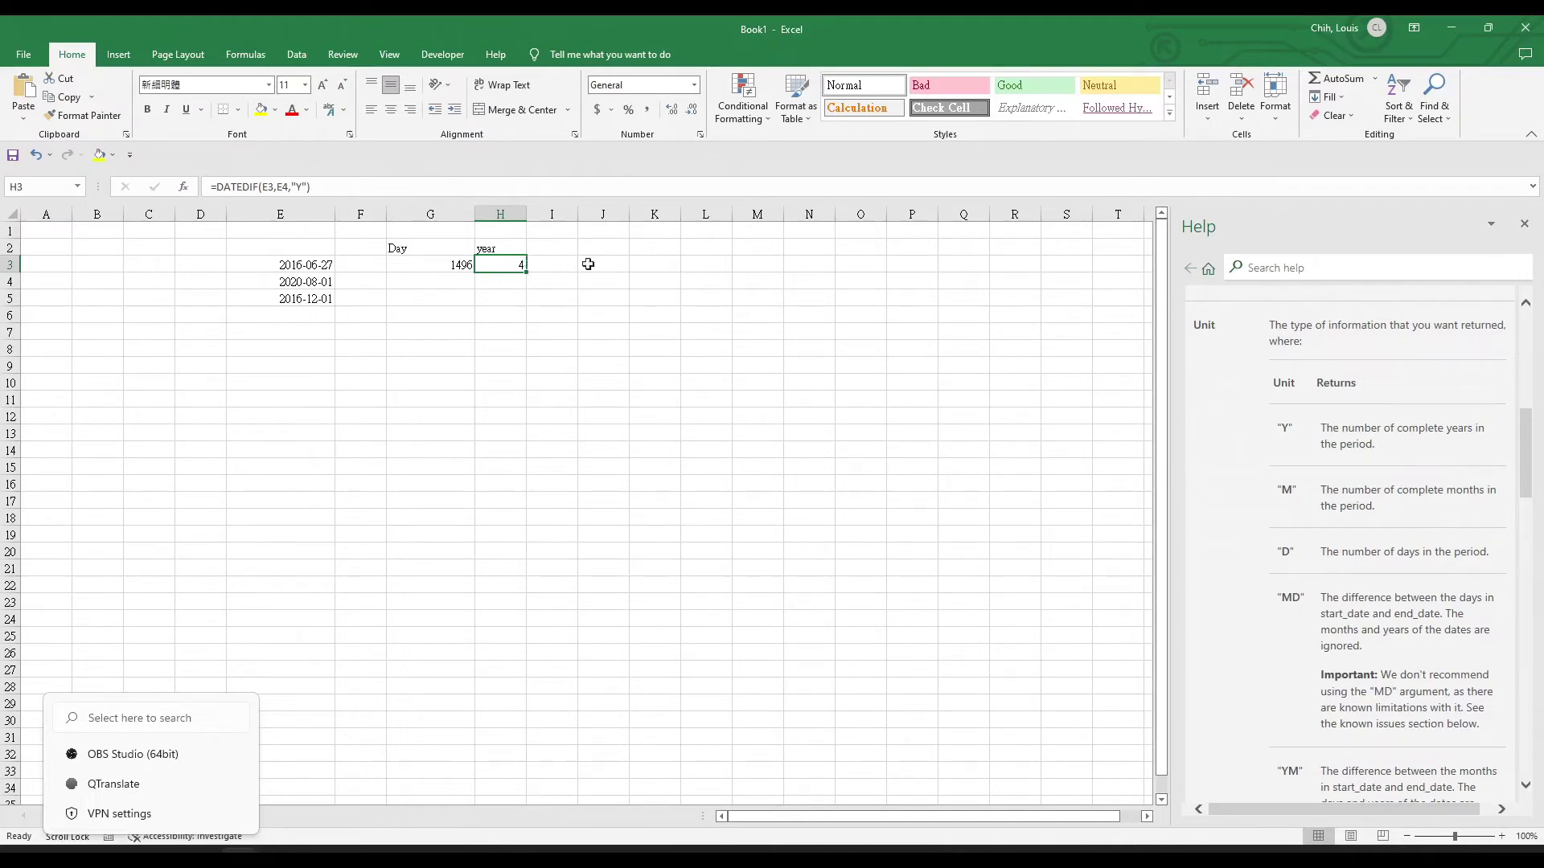
Step: Enter =DATEDIF(E3,E4,"M") in I3 to return 49 complete months
left_click(561, 271)
type("=DATEDIF(E3,E4,\"D\")")
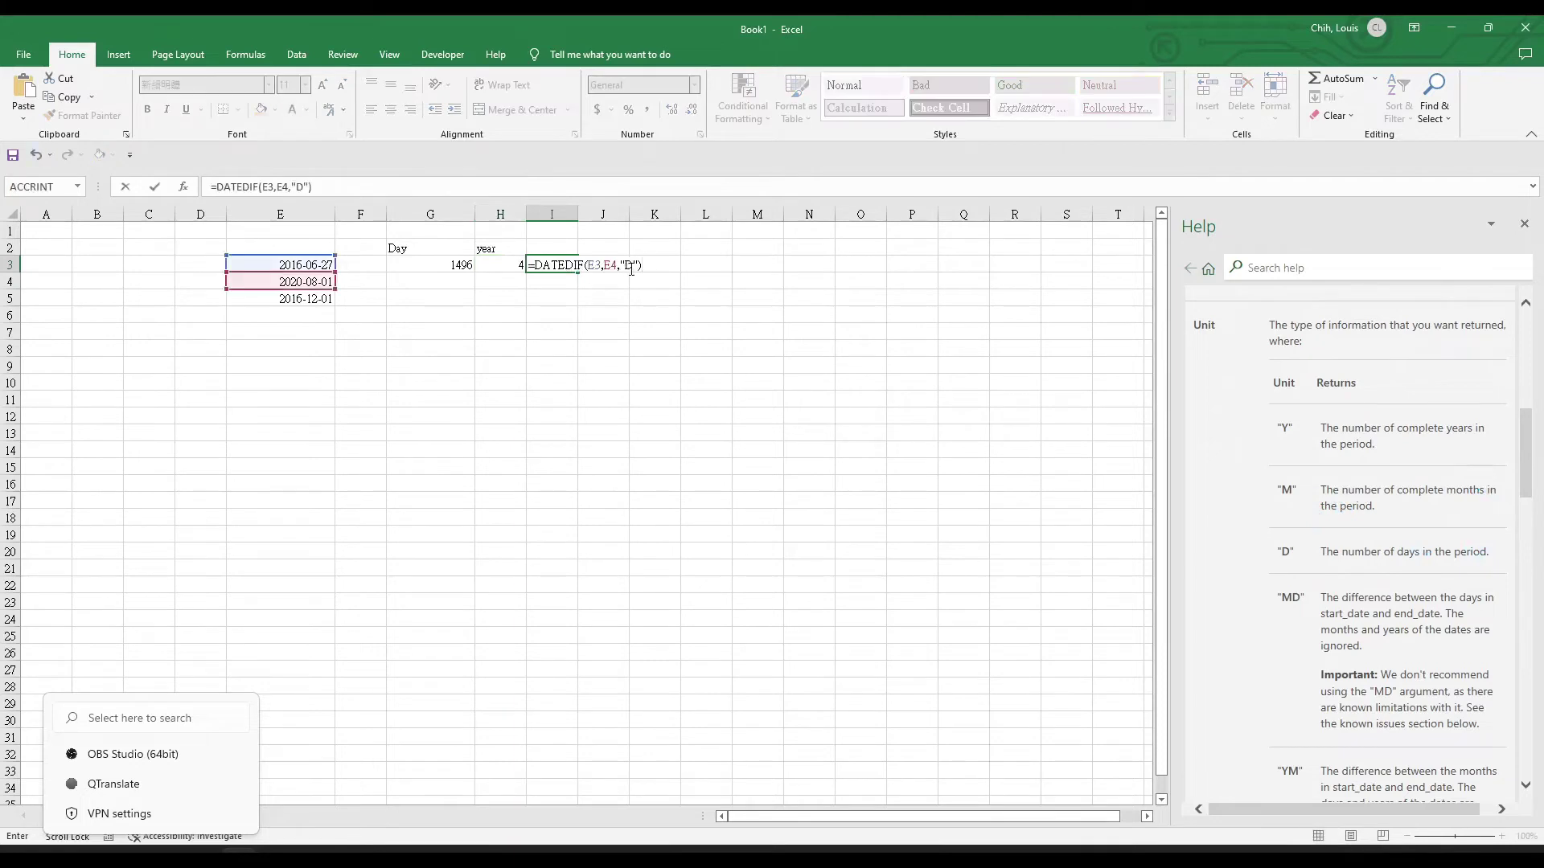
left_click(628, 266)
type("M")
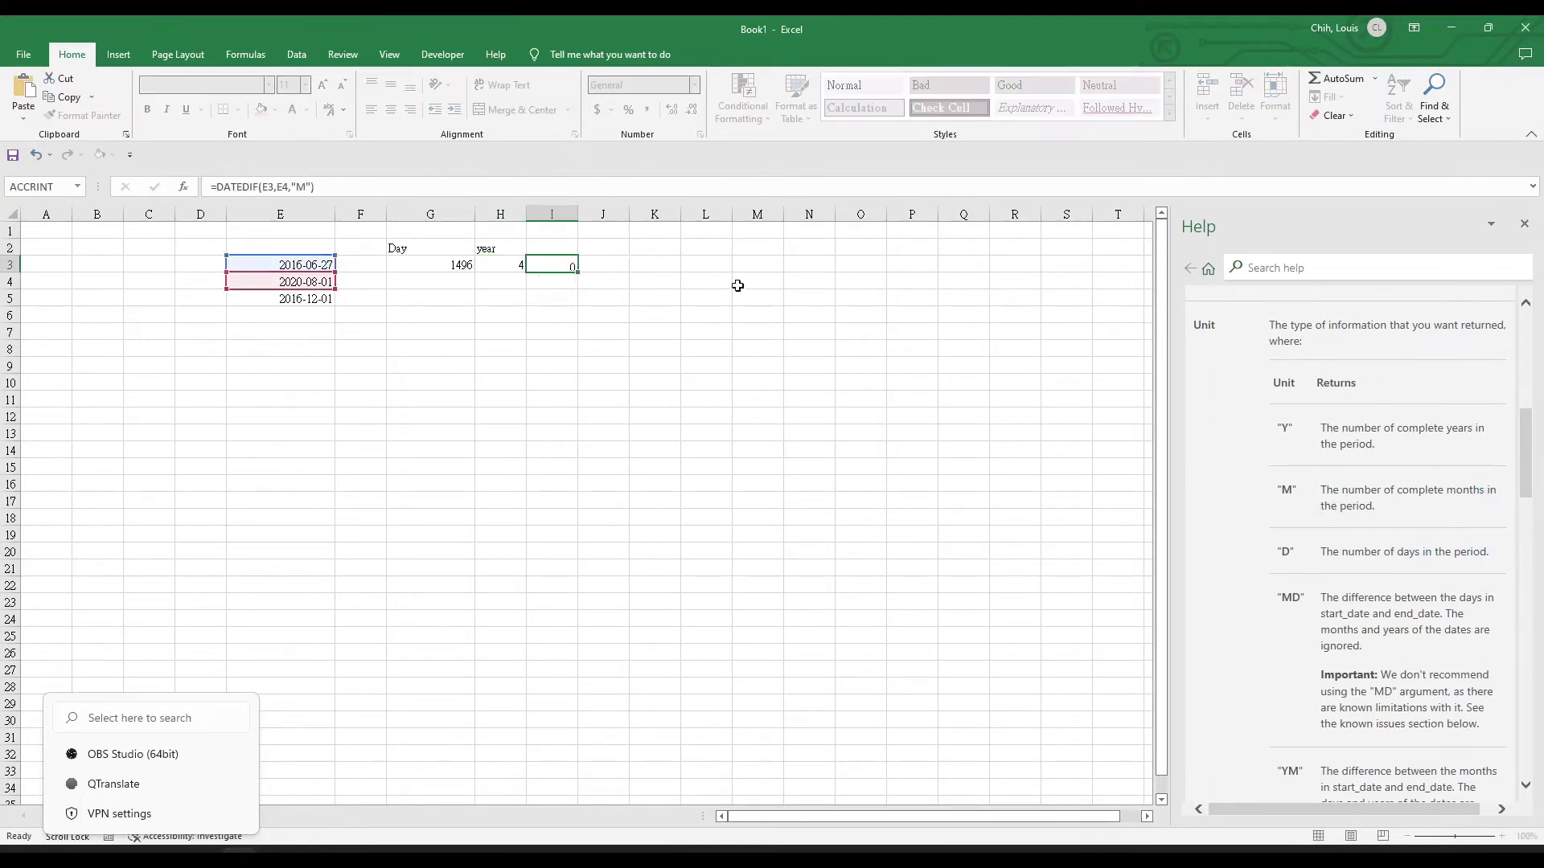
key("Return")
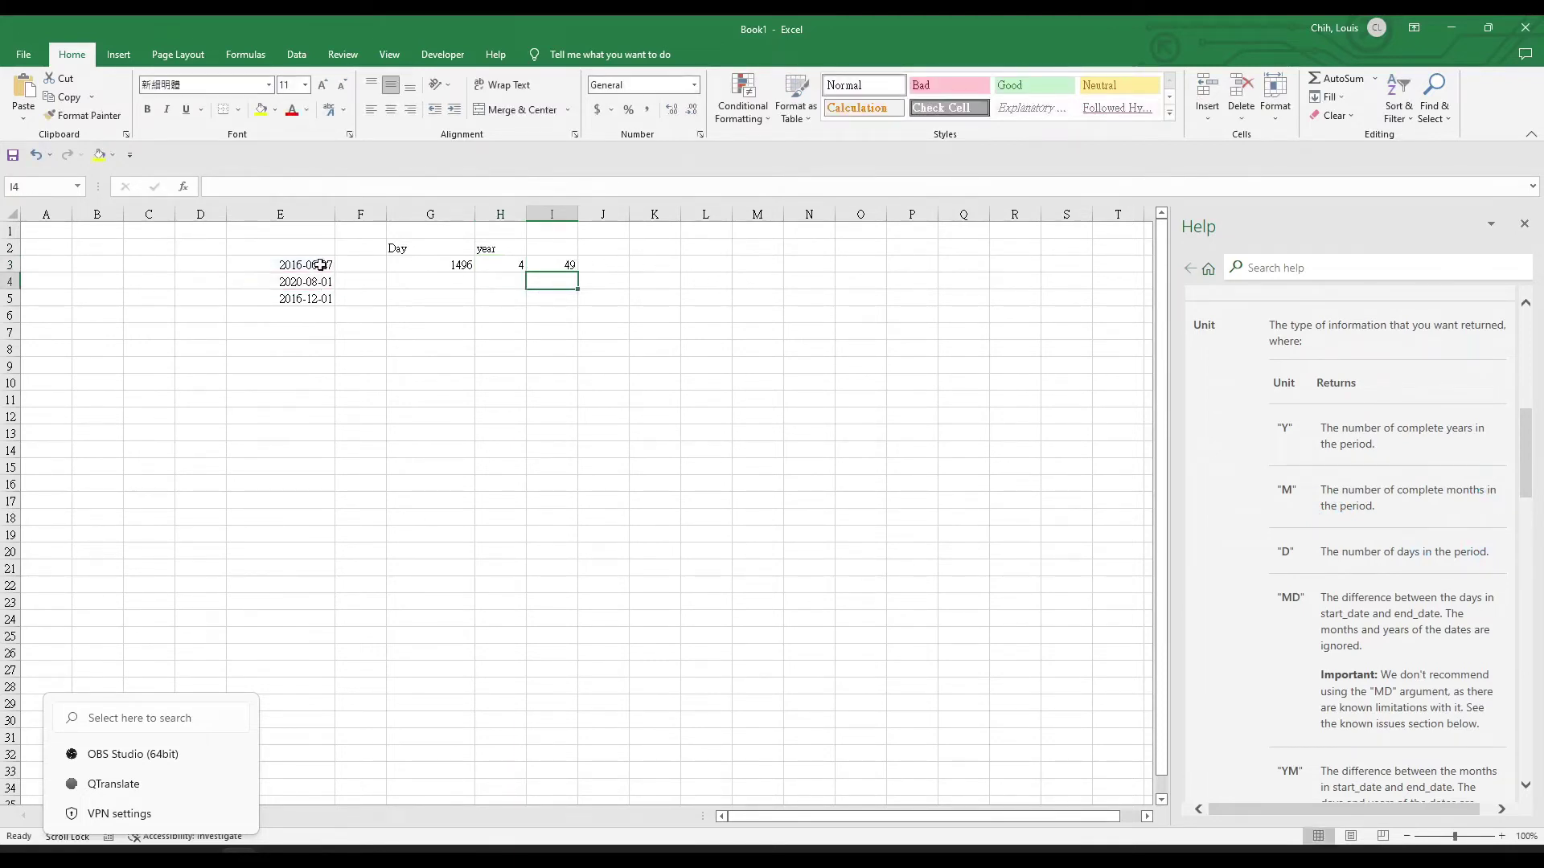
Step: Add the heading Month in I2 and check the end date in E4
left_click(558, 246)
type("M")
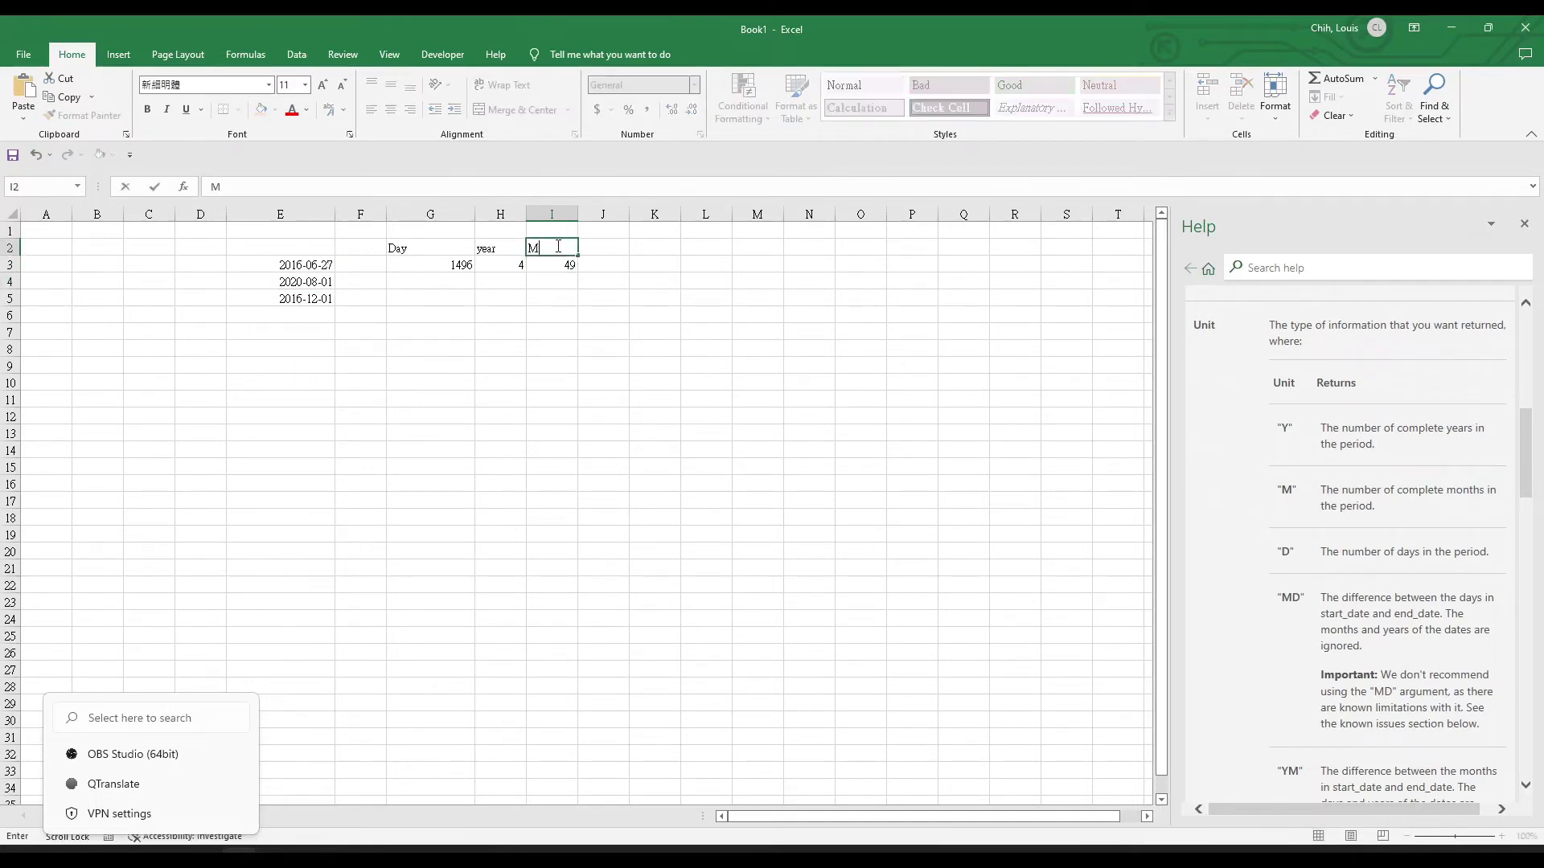
type("onth")
left_click(571, 299)
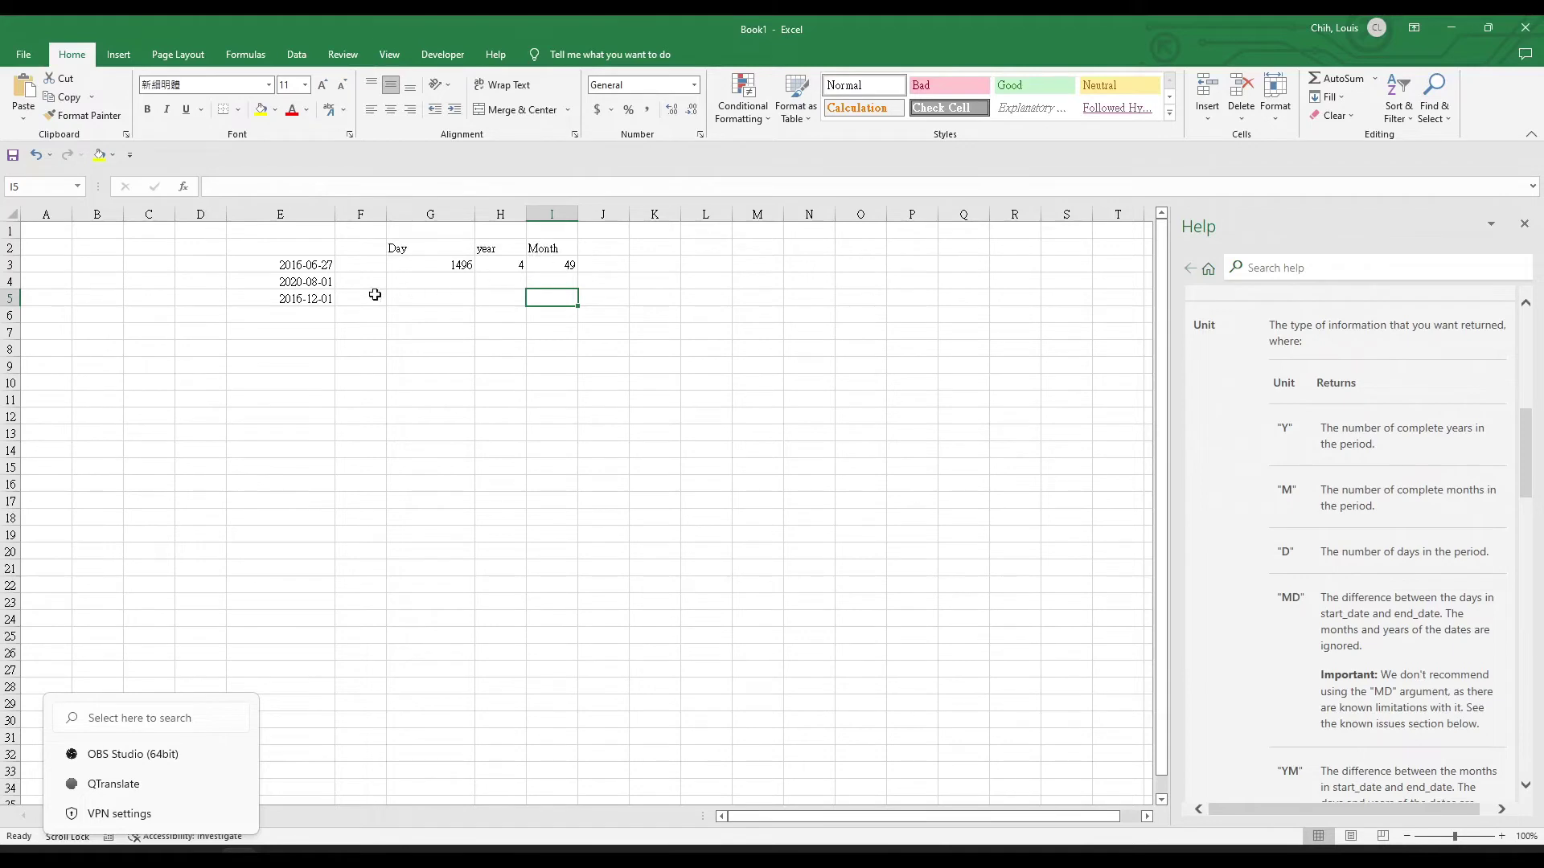
left_click(306, 281)
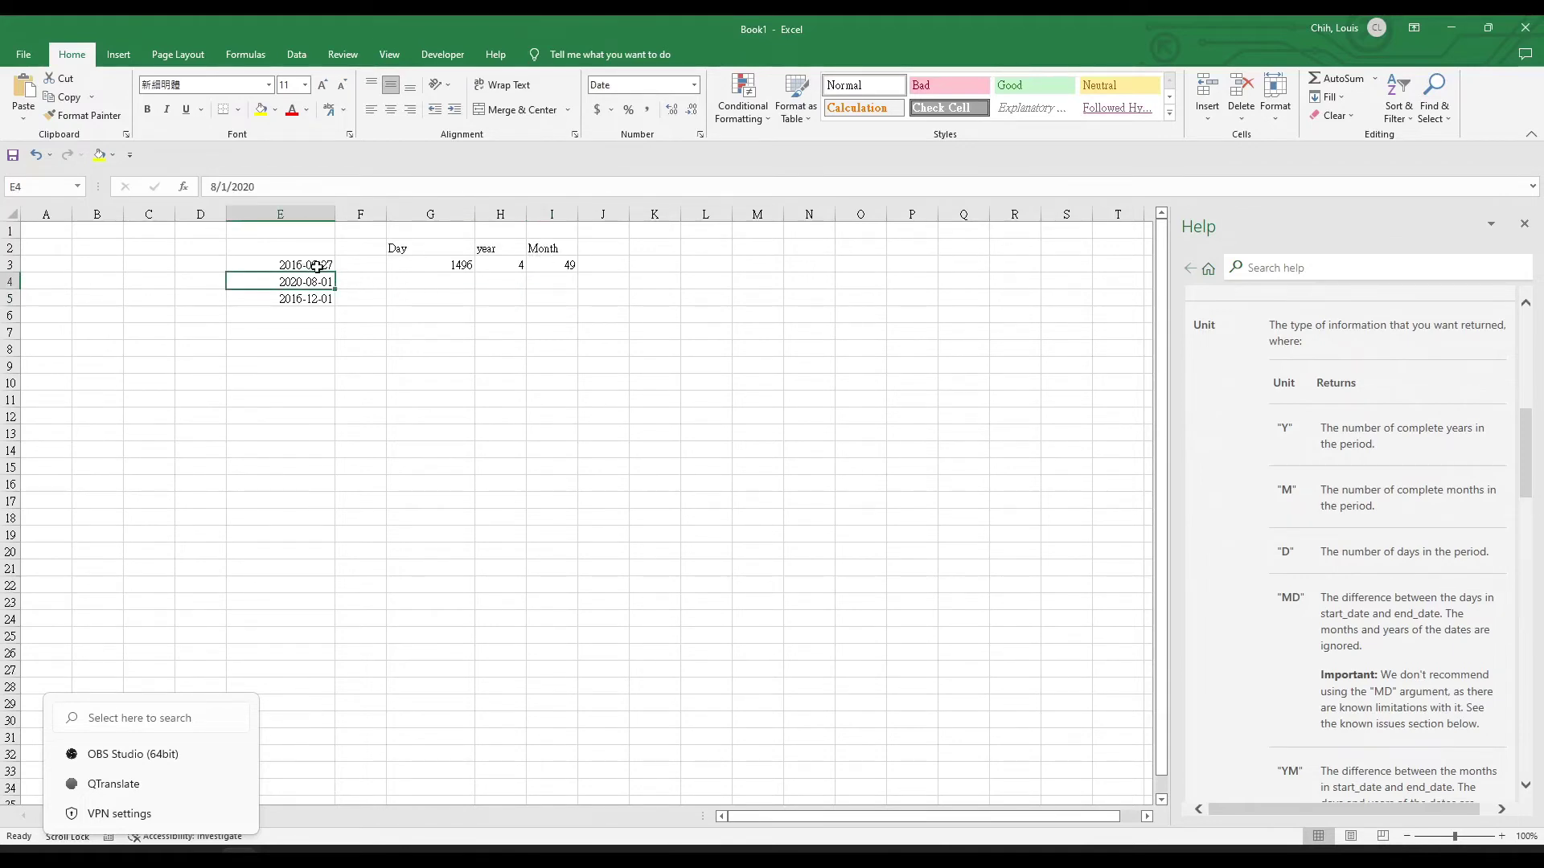
left_click(315, 266)
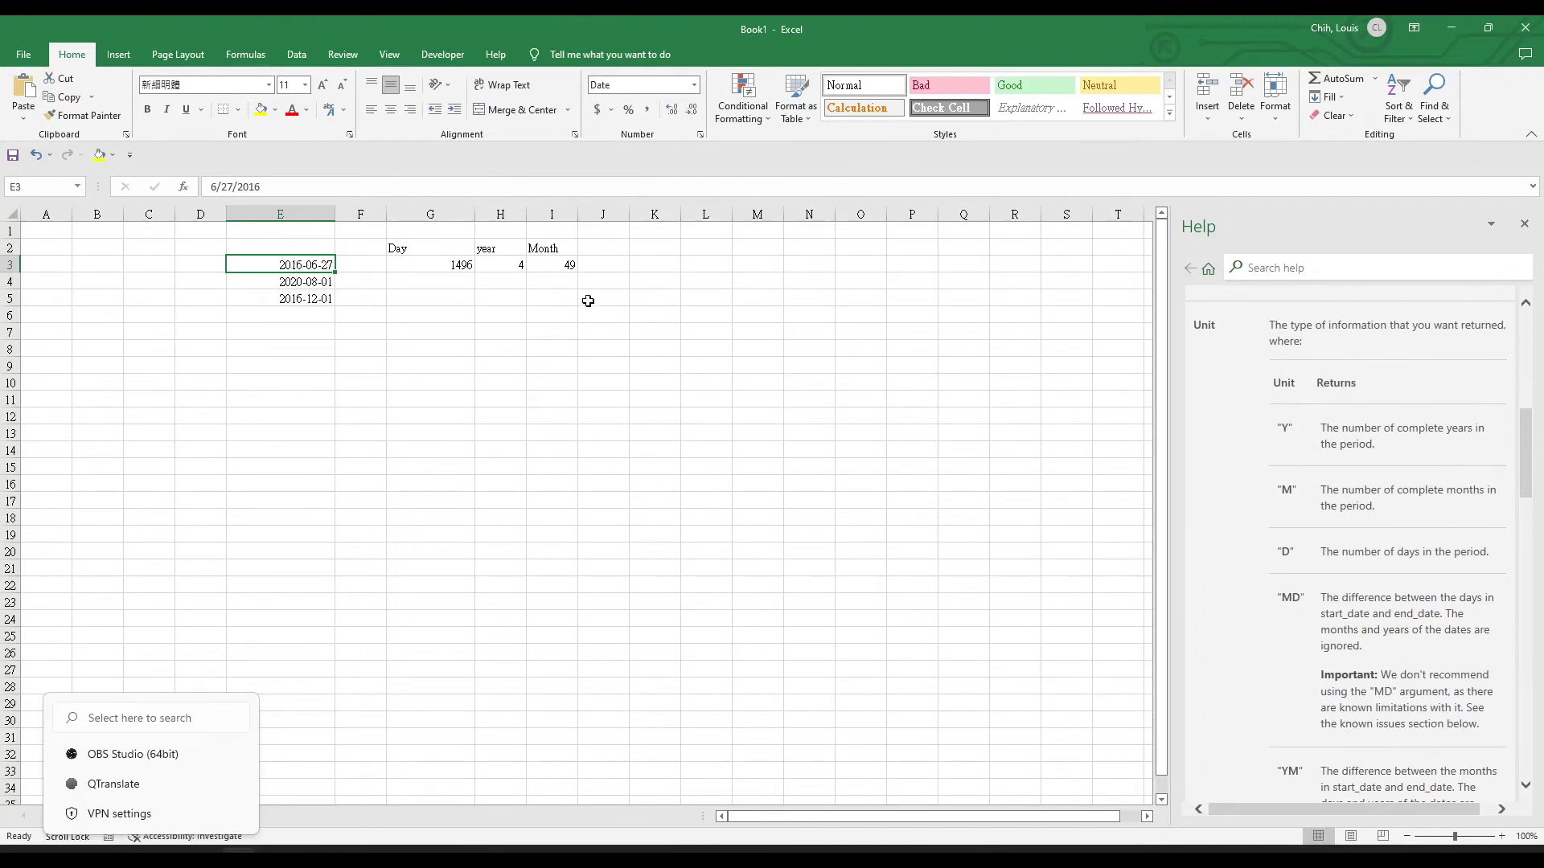
scroll(1373, 496, "down", 5)
scroll(1374, 496, "up", 4)
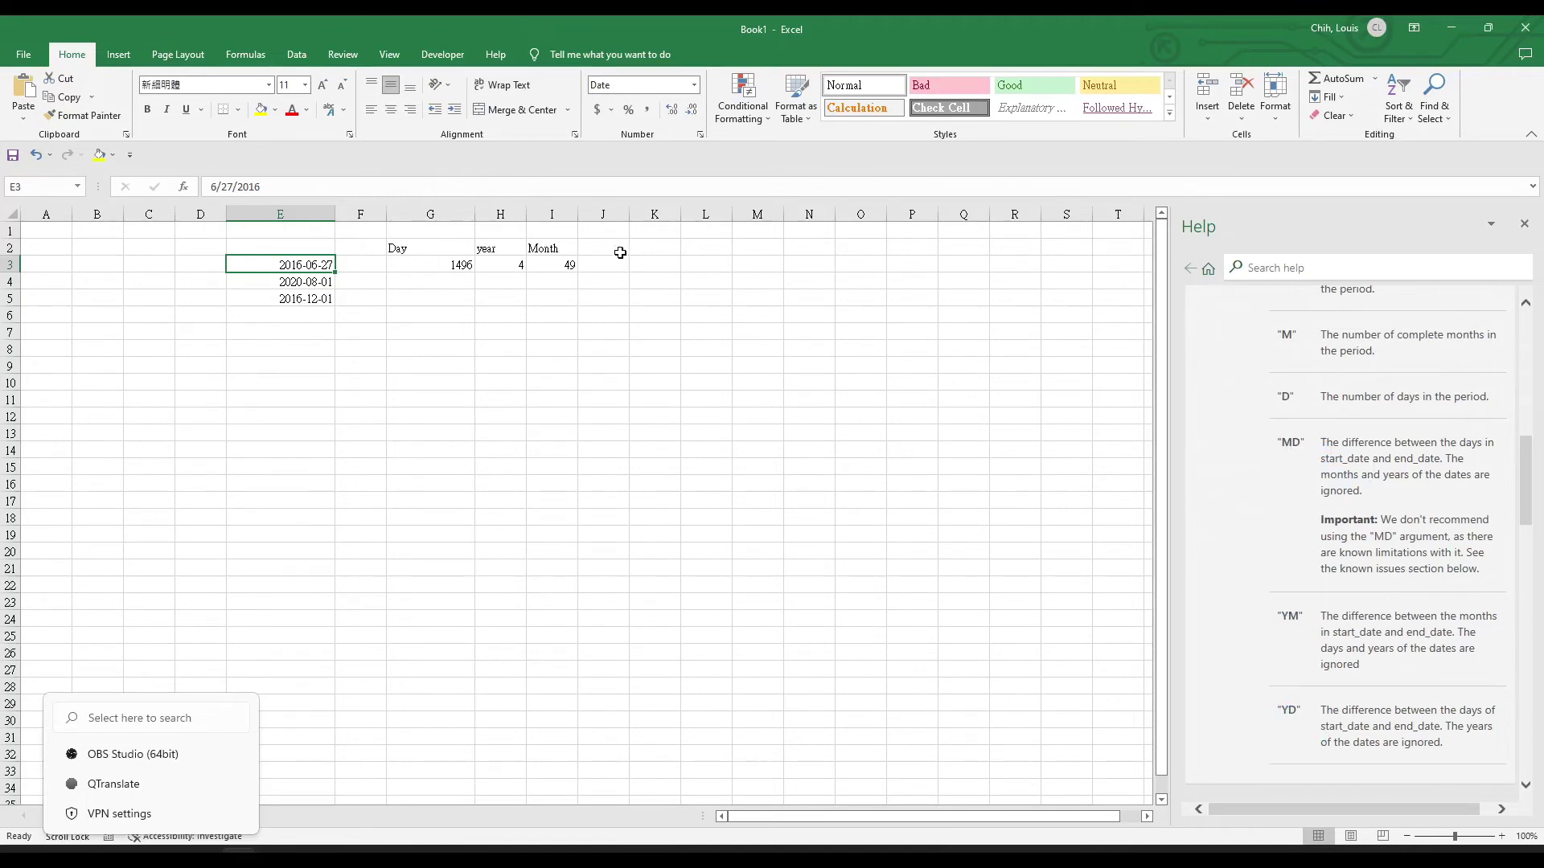
left_click_drag(1319, 710, 1438, 747)
left_click(1439, 747)
left_click(613, 265)
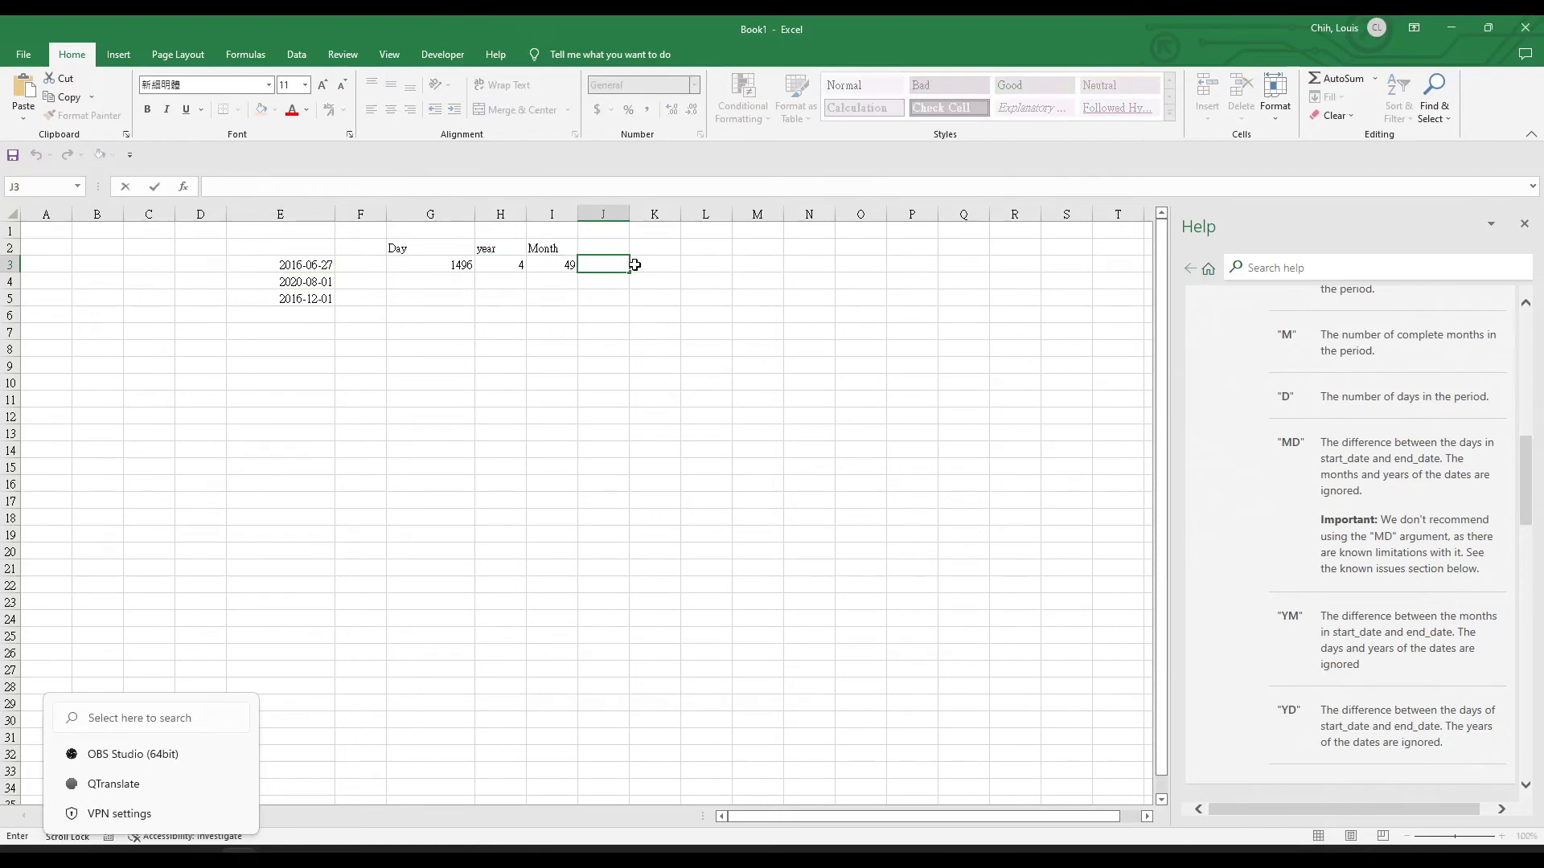
Step: Enter =DATEDIF(E3,E4,"YD") in J3, returning 35, and compare against dates E3 and E4
type("=DATEDIF(E3,E4,\"D\")")
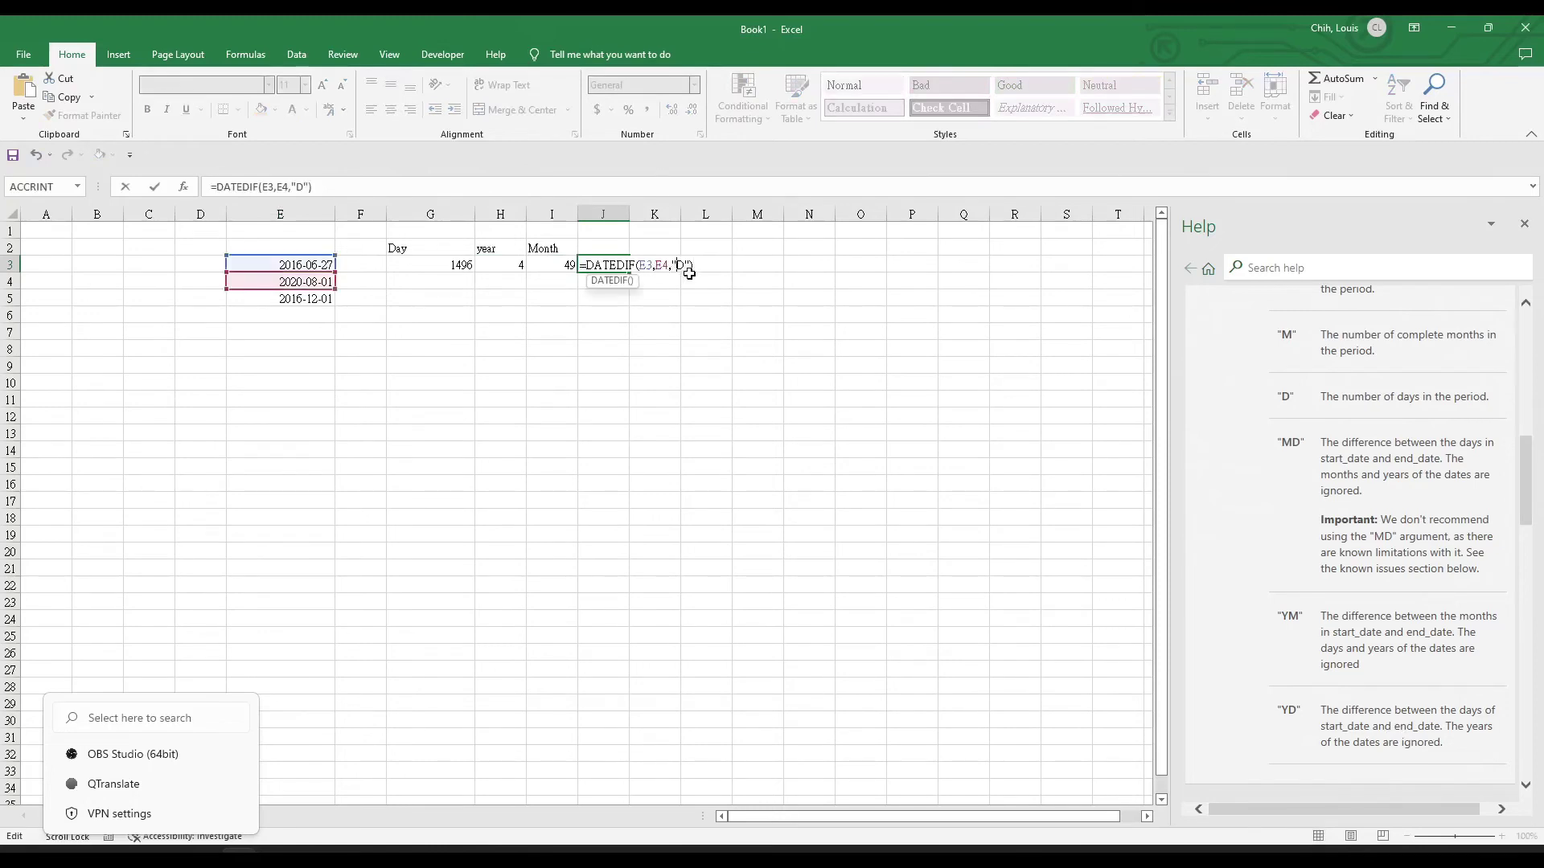
key("Return")
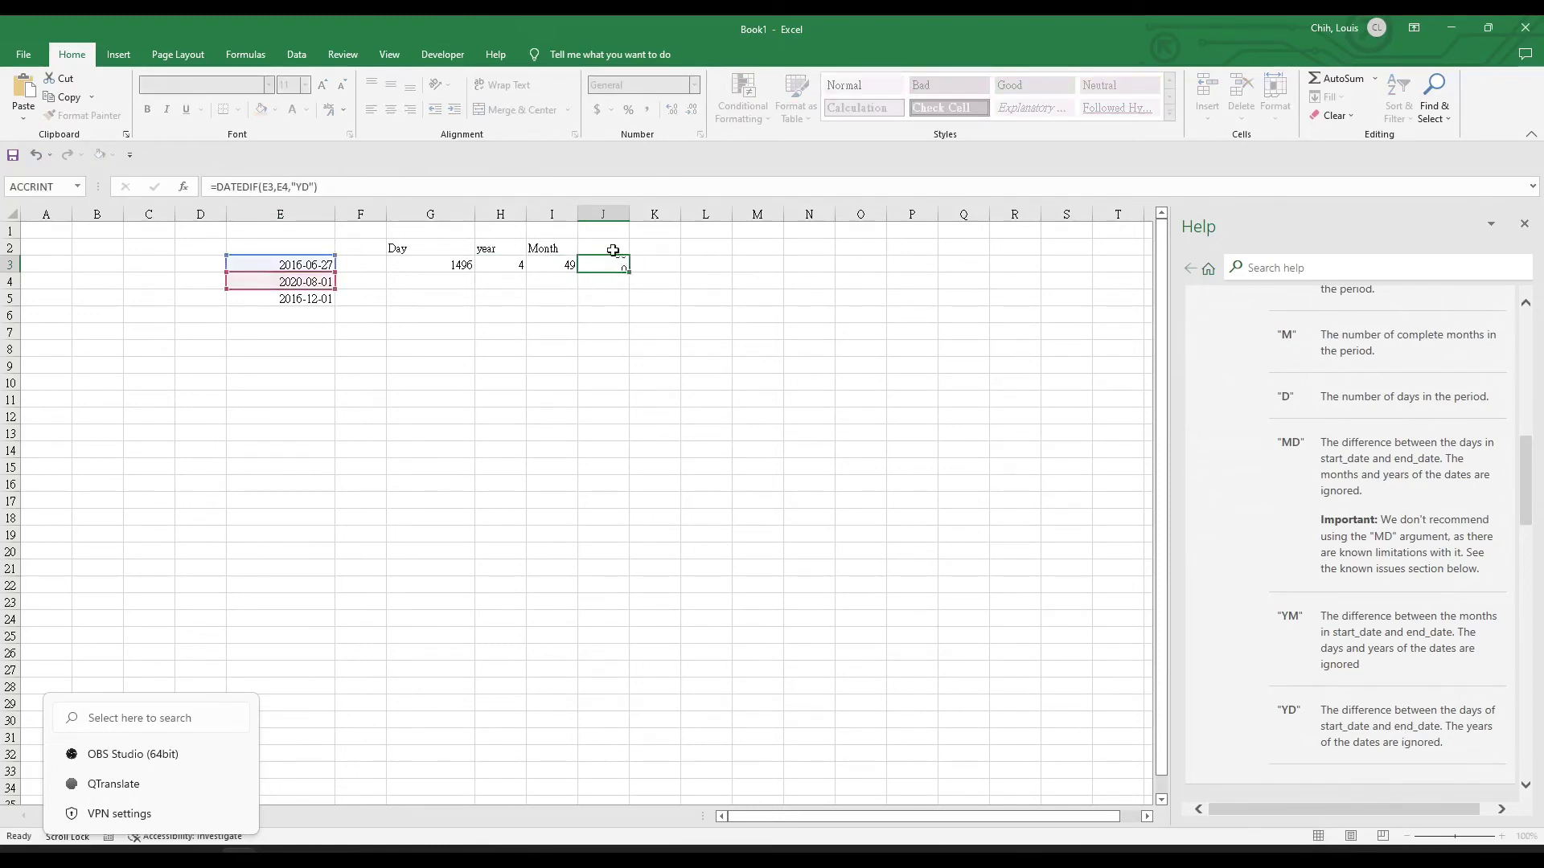
left_click(604, 264)
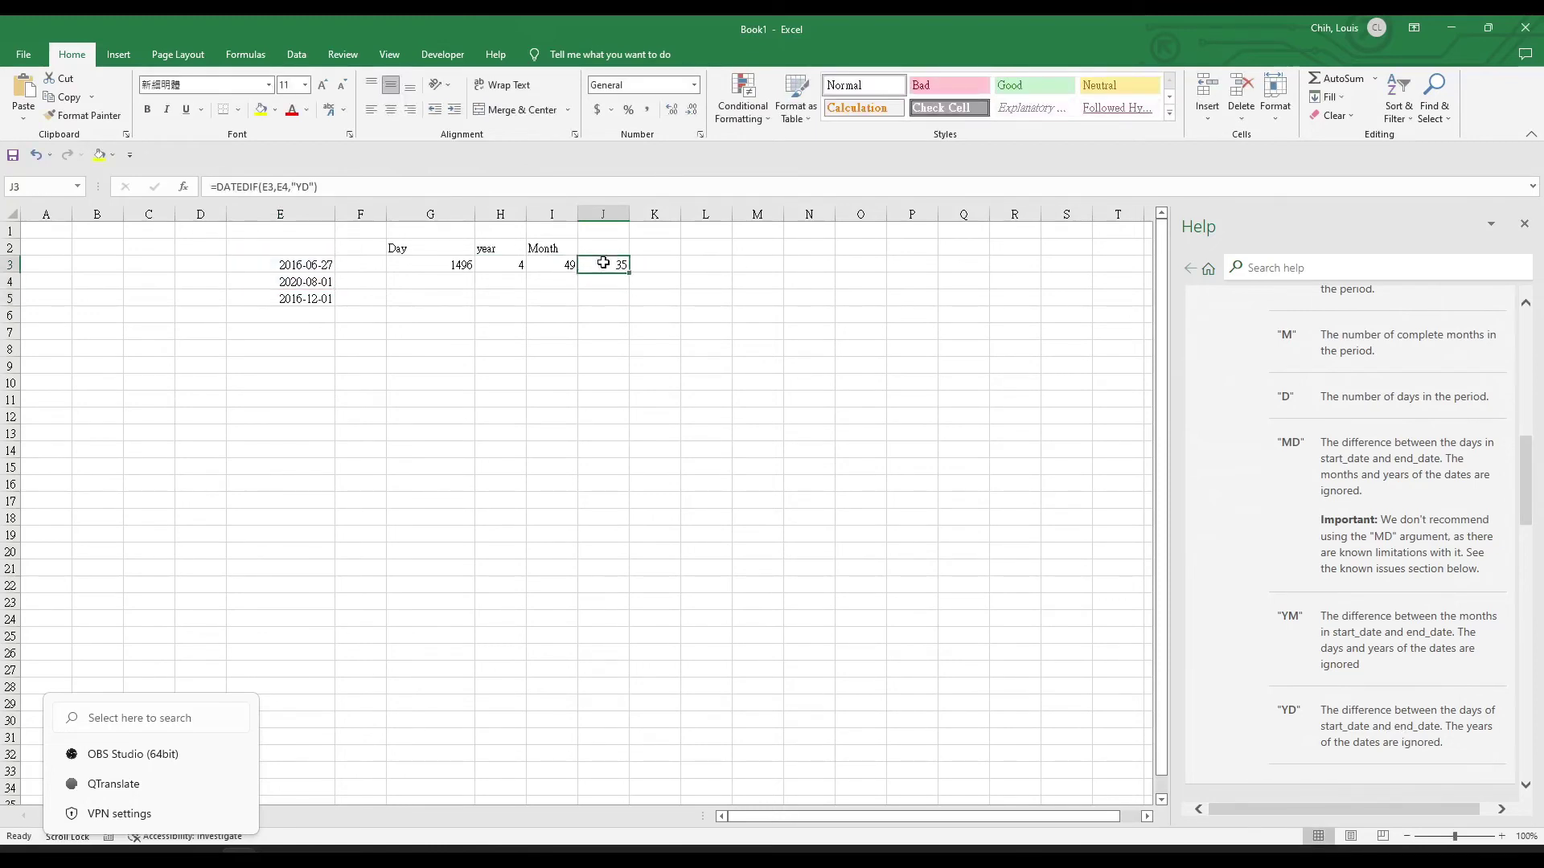
left_click(317, 282)
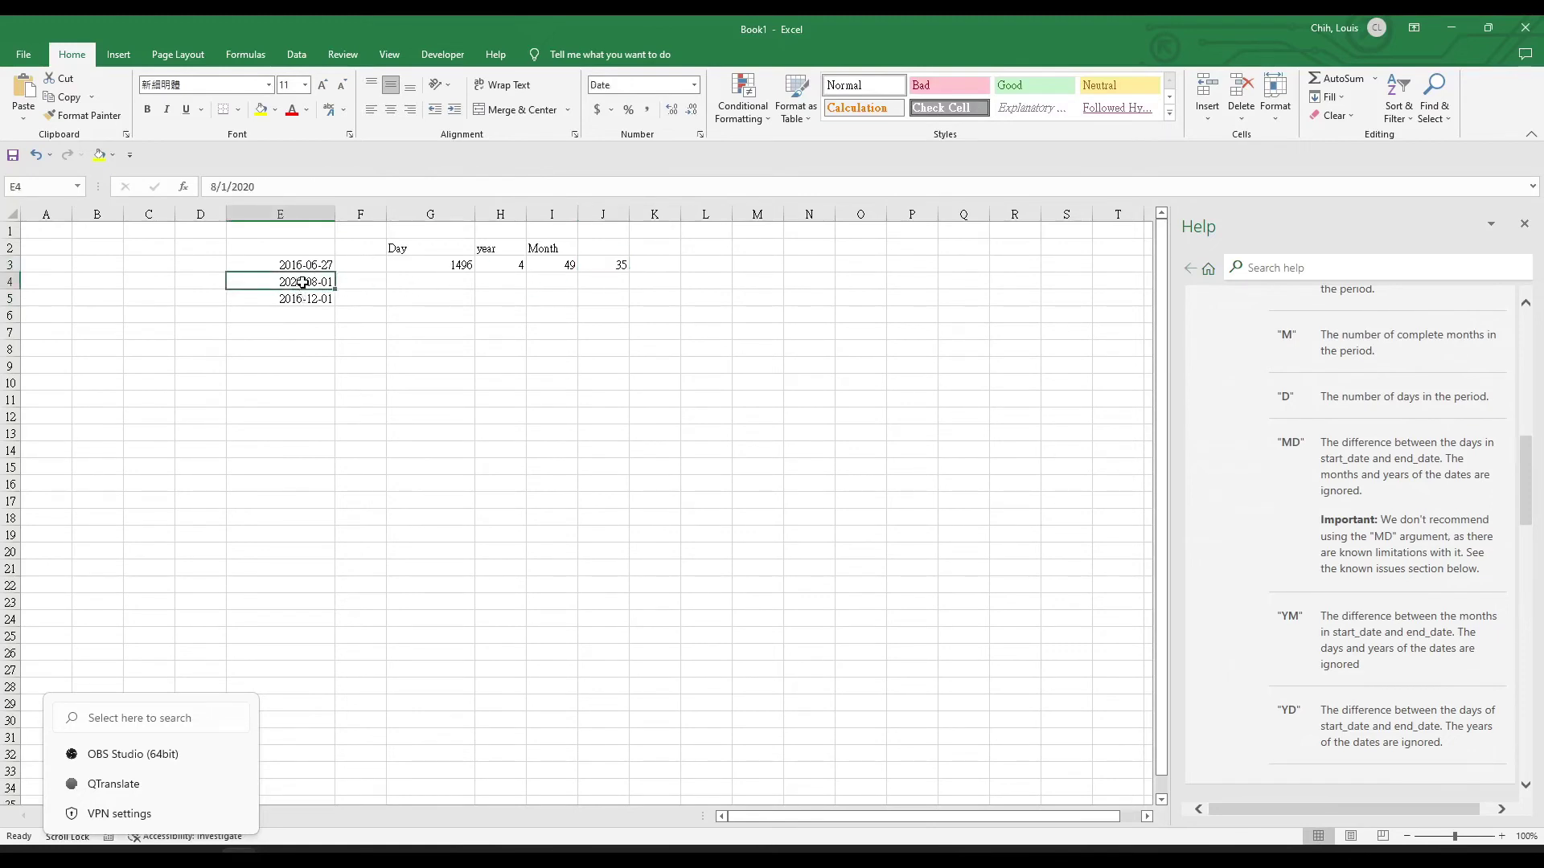
left_click(312, 266)
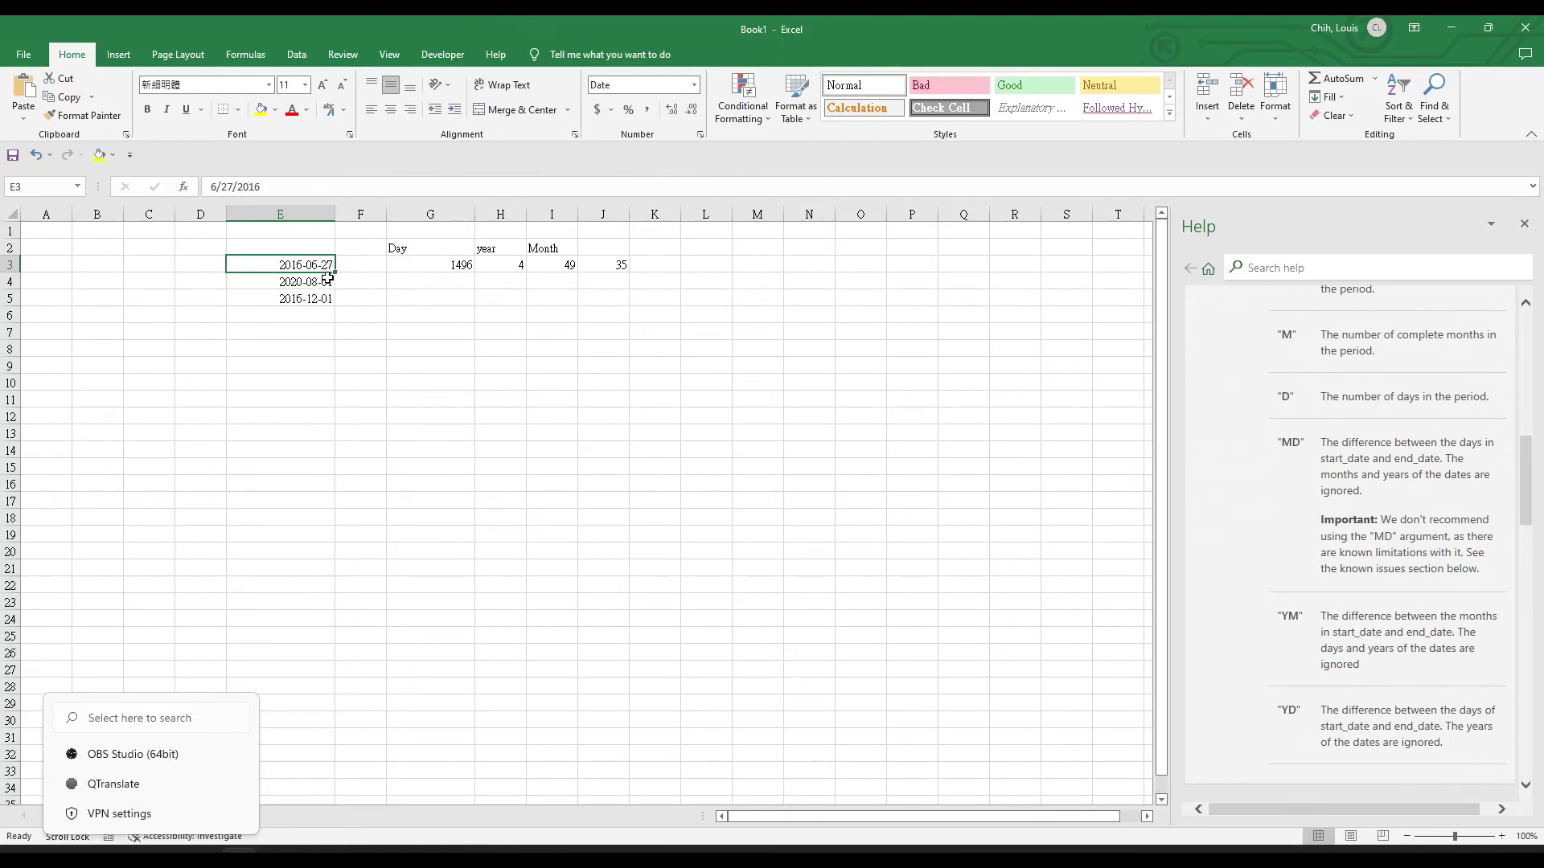
left_click(622, 266)
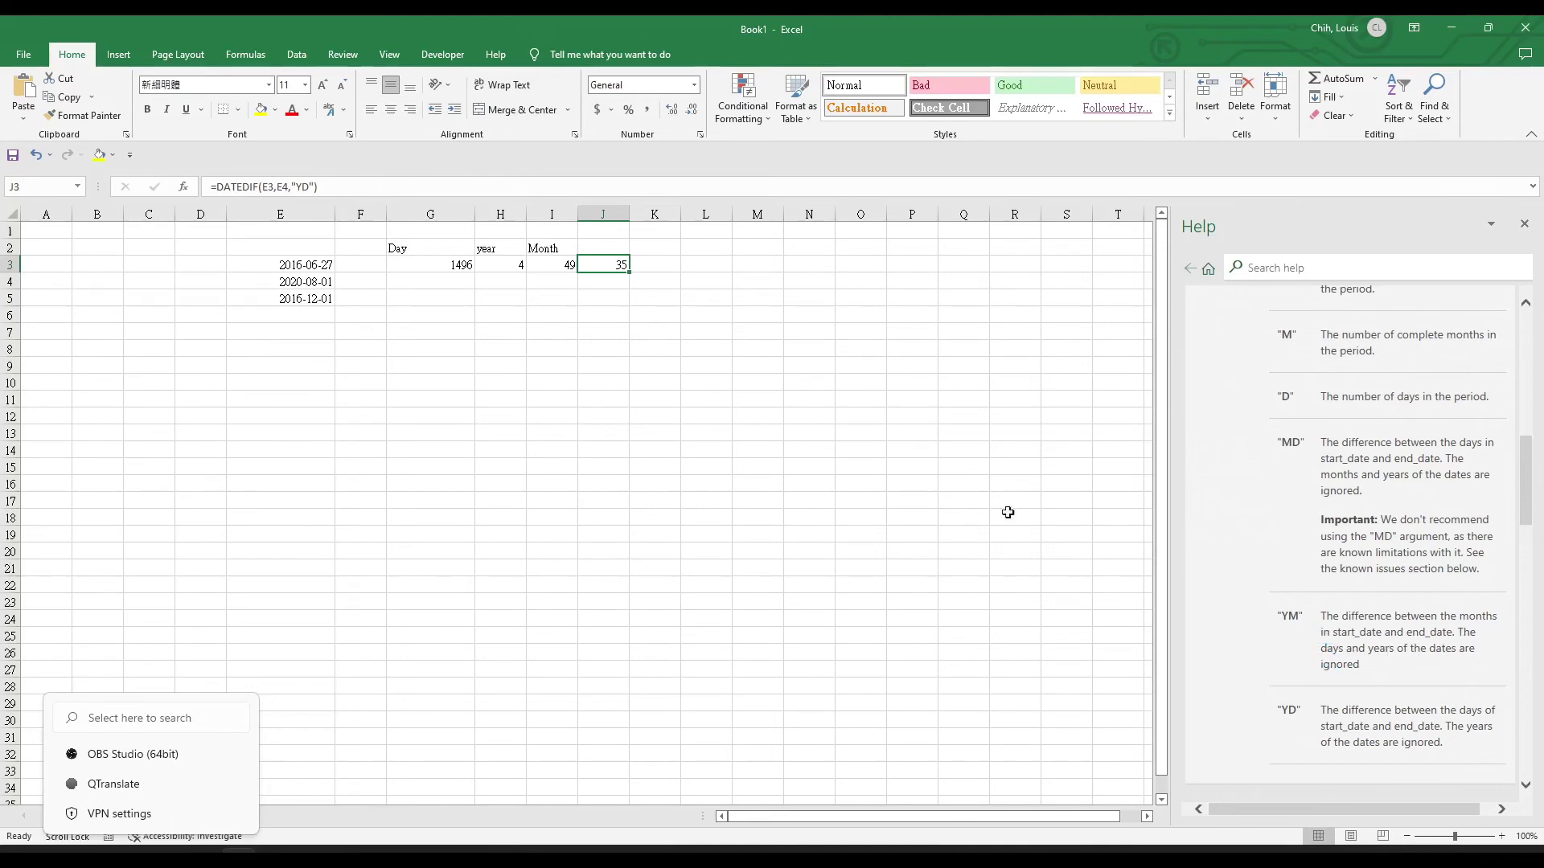
Step: Copy the Day heading from G2 into J2, clear the marquee, and review G3 and J3
left_click(568, 263)
left_click(595, 261)
left_click(599, 245)
left_click(447, 245)
key("ctrl+c")
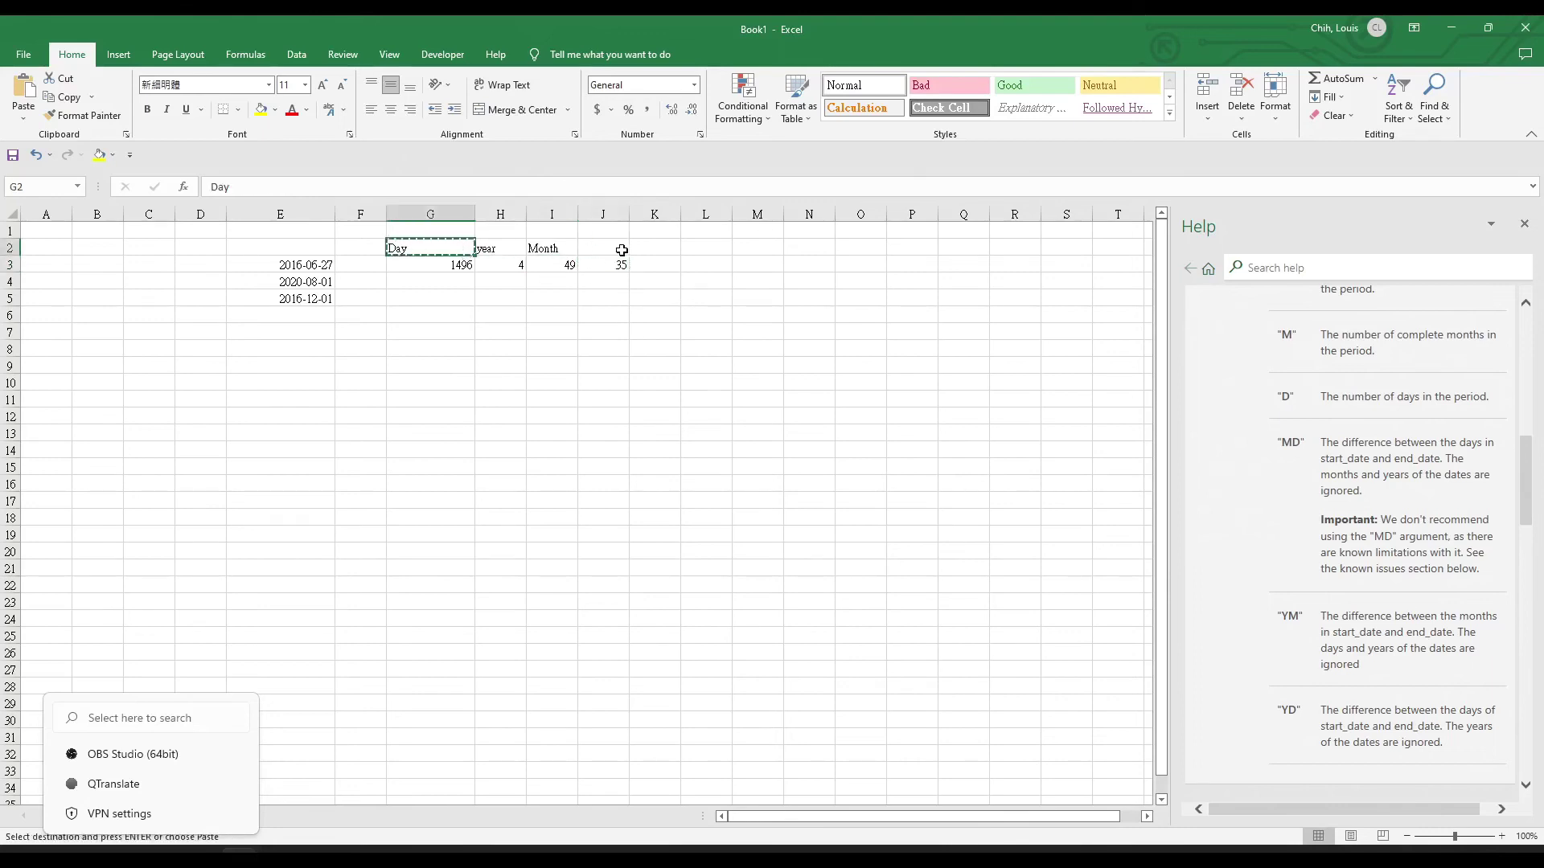
left_click(621, 250)
key("ctrl+v")
left_click(607, 268)
key("Escape")
left_click(466, 277)
left_click(460, 267)
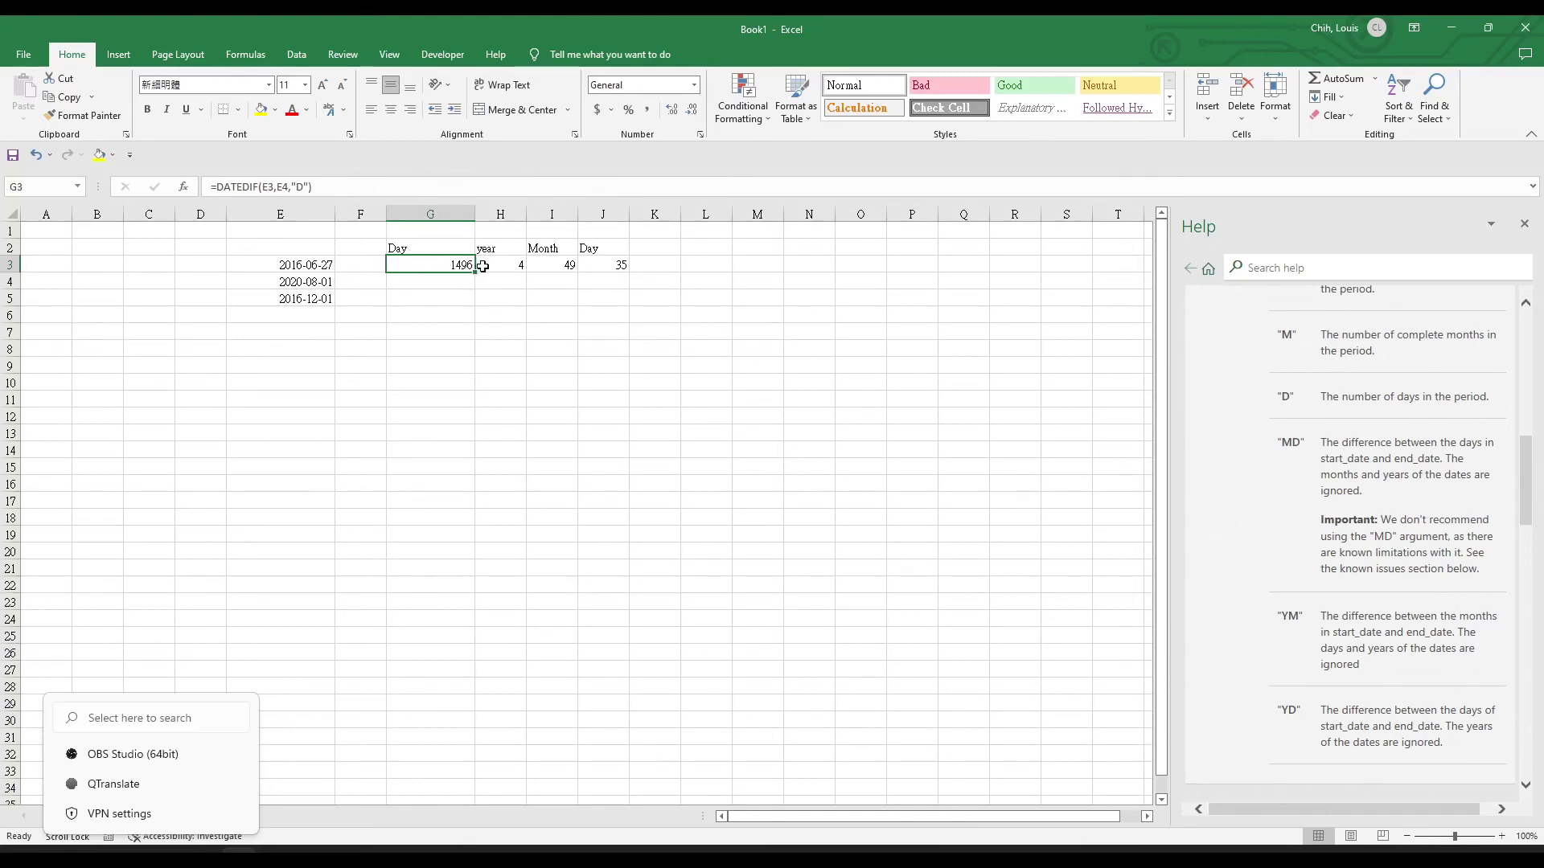
left_click(605, 261)
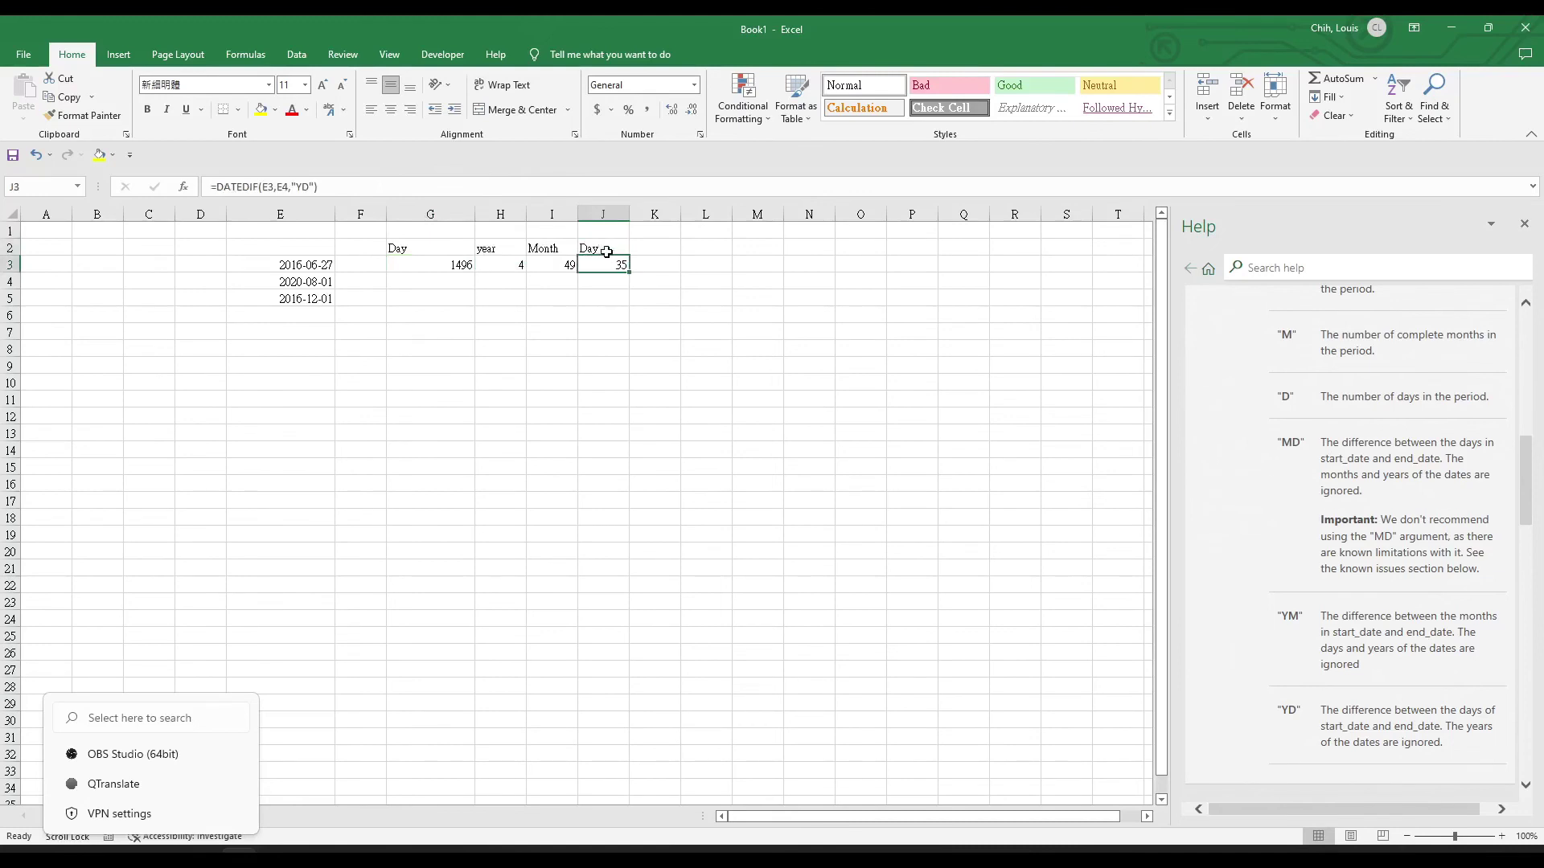